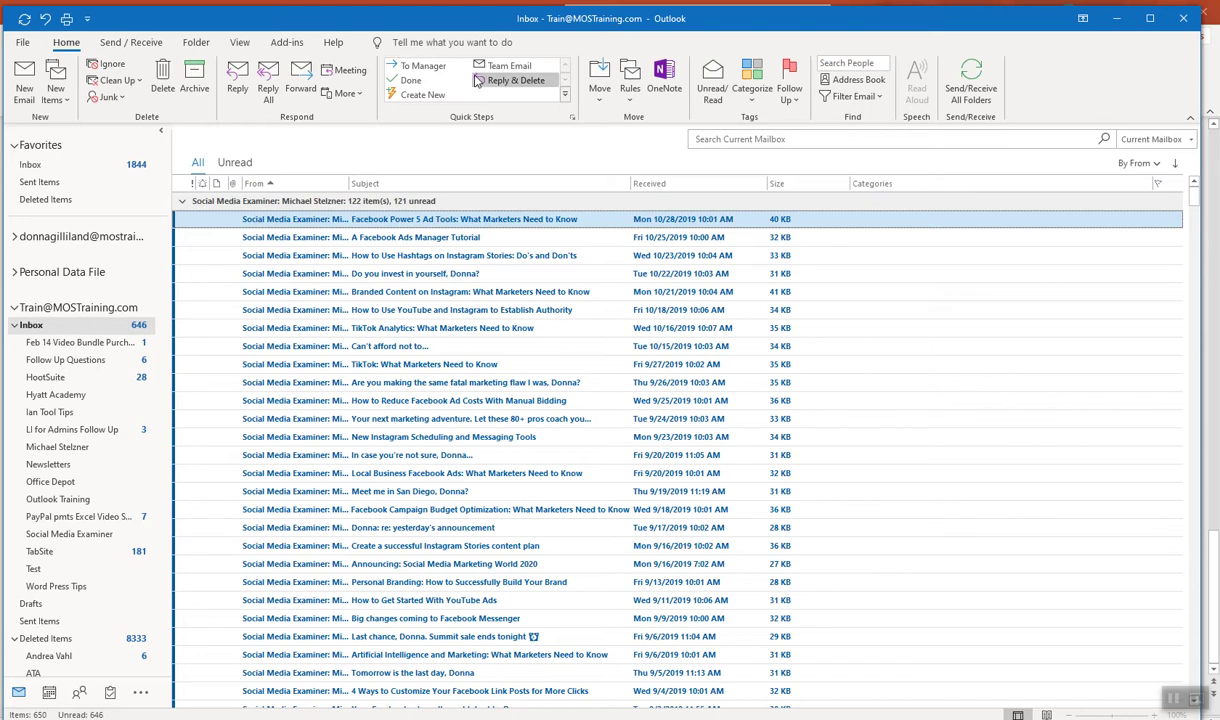
Step: Create a quick step named "Move SME News" that moves messages to the Social Media Examiner folder
left_click(420, 97)
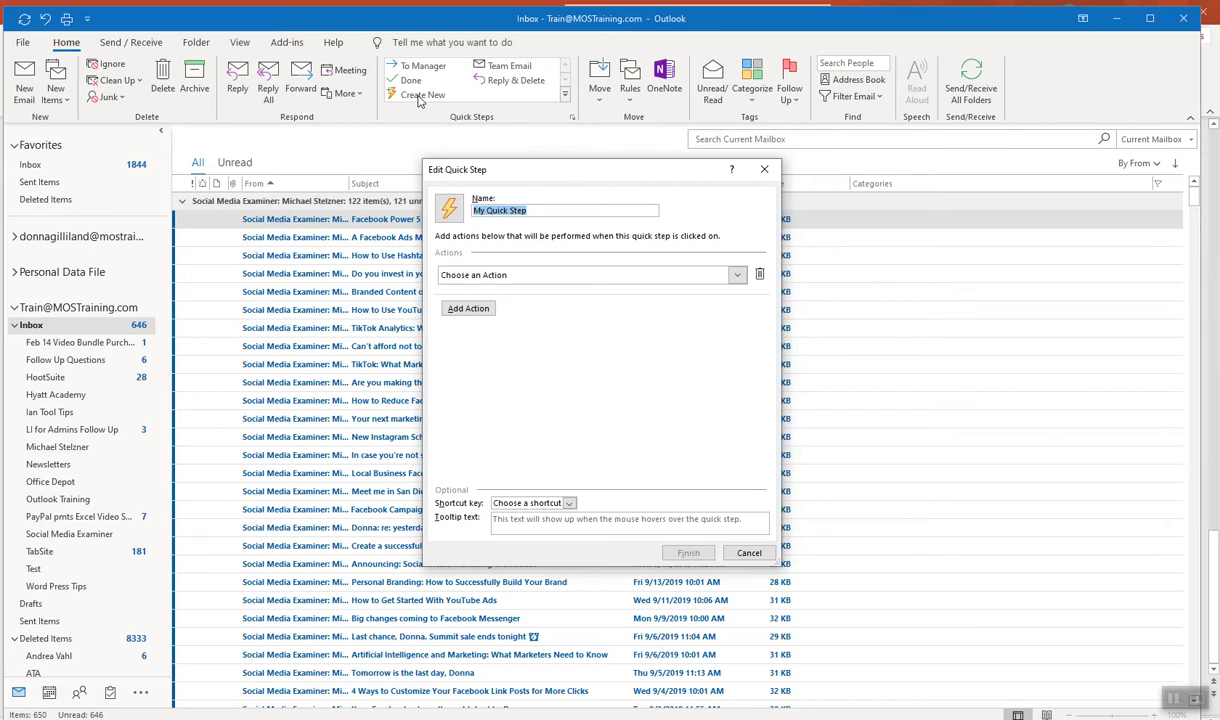
type("Move SME News")
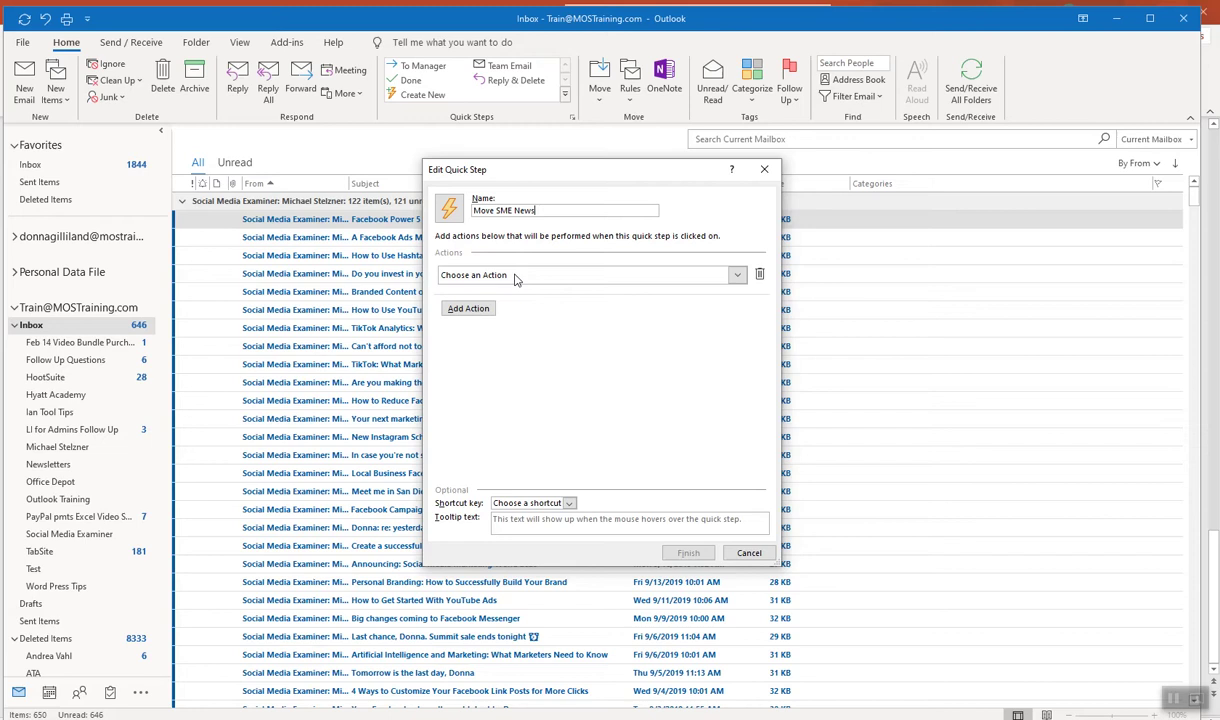
left_click(738, 276)
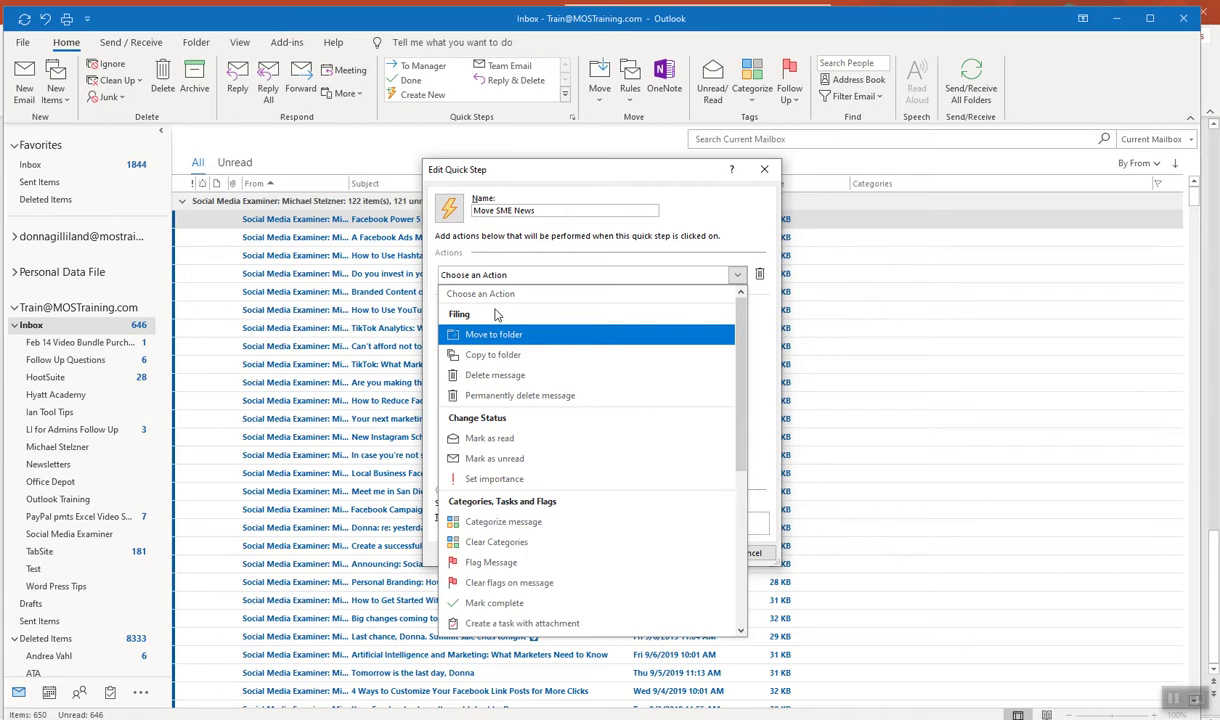
left_click(500, 338)
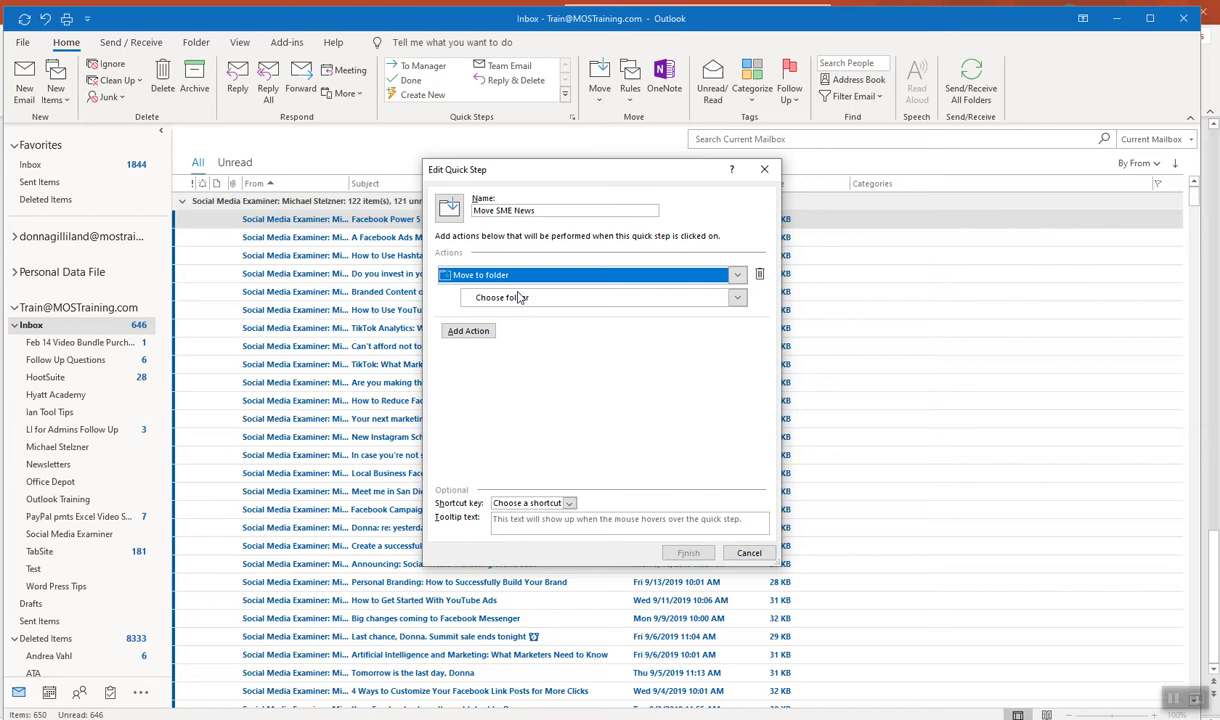
left_click(737, 298)
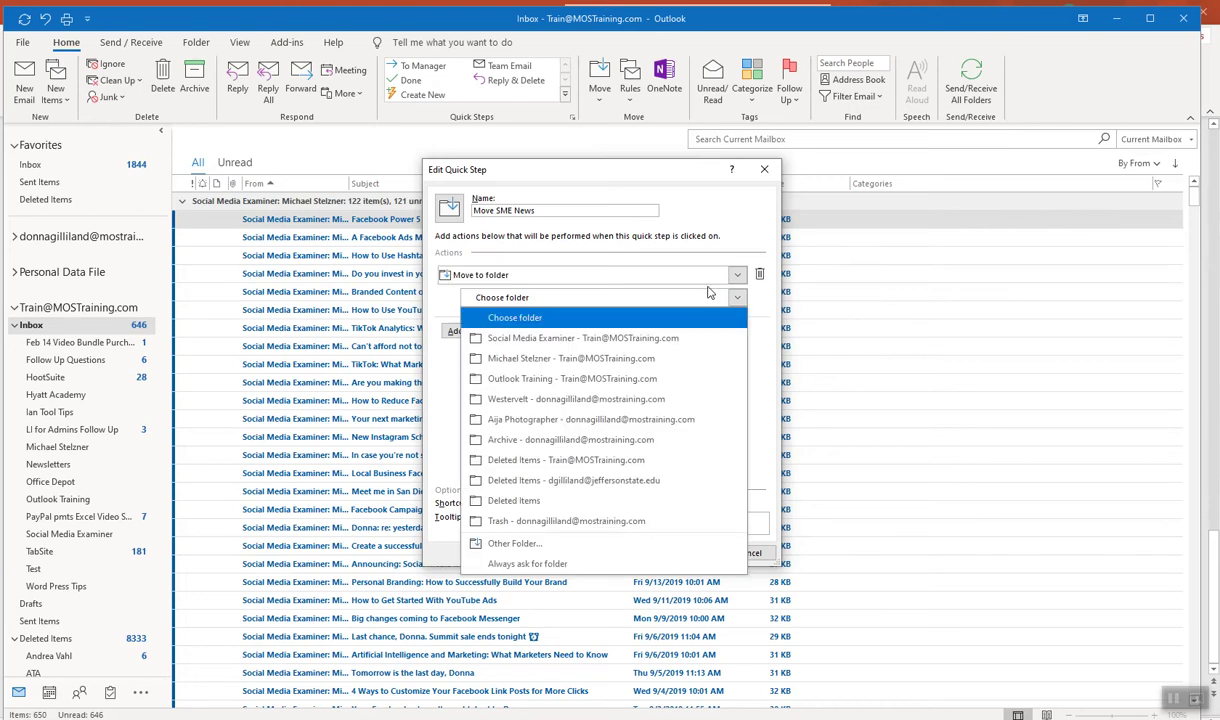
left_click(556, 338)
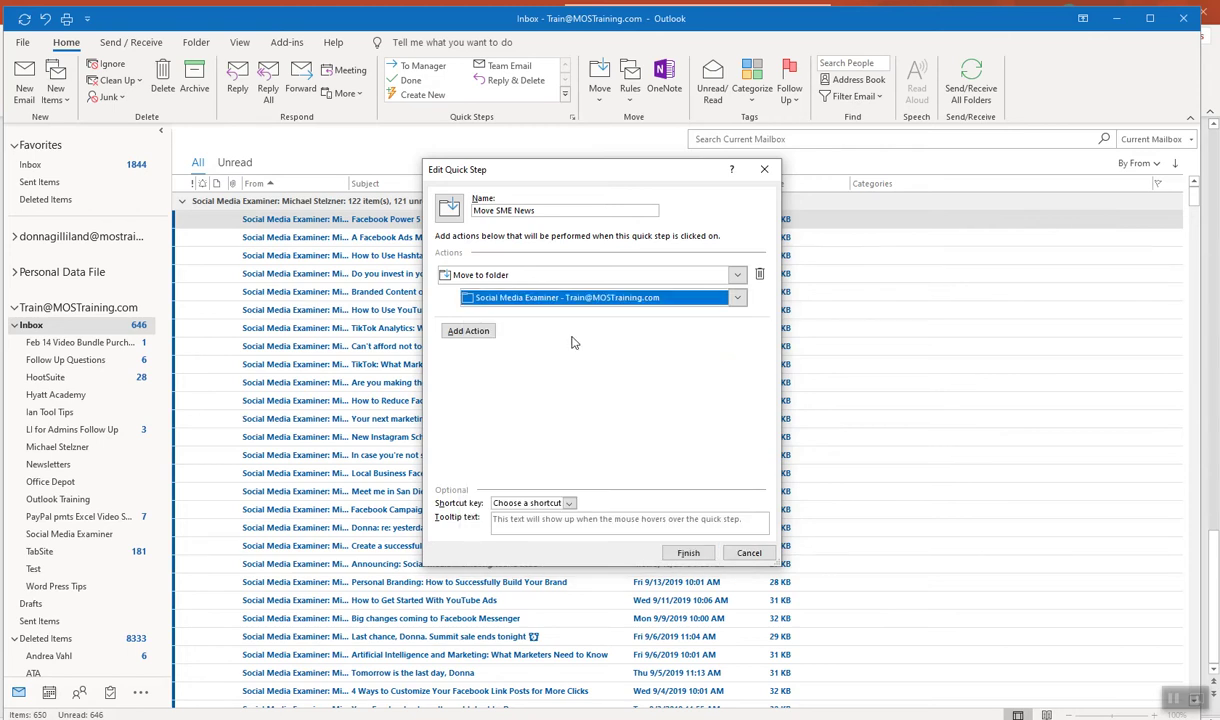
Step: Add a second action to the quick step that categorizes messages as Social Media How Tos
left_click(468, 331)
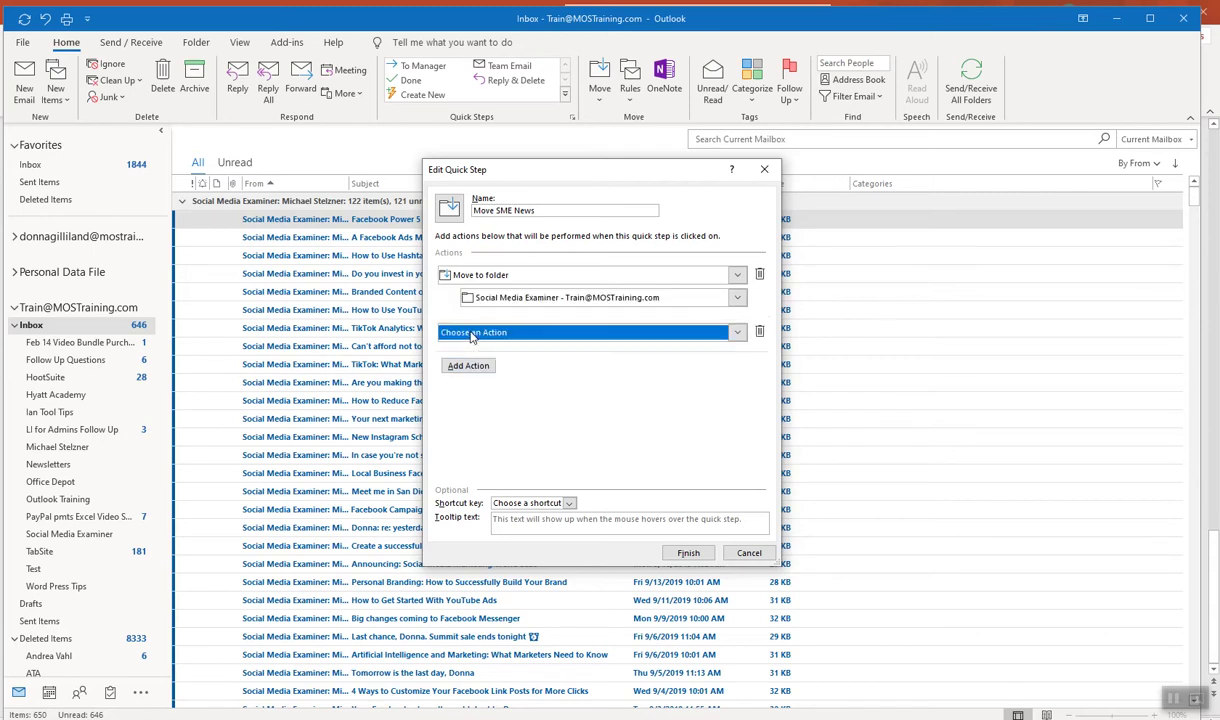
left_click(737, 333)
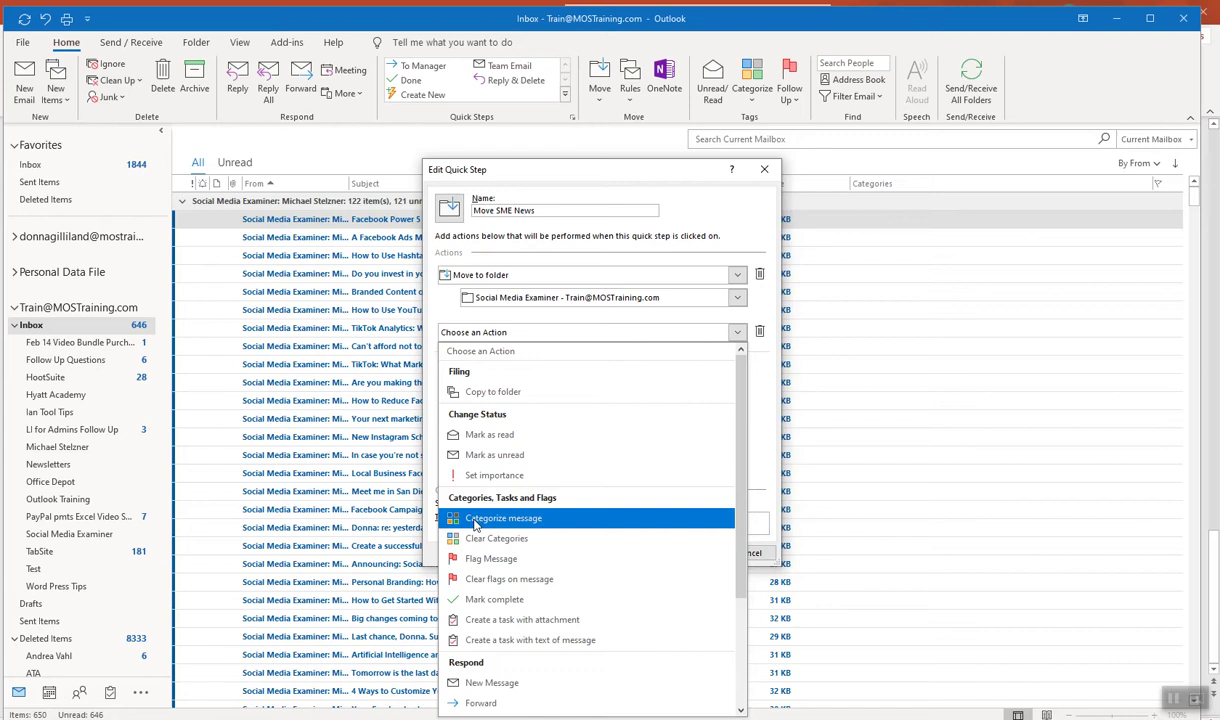
left_click(475, 521)
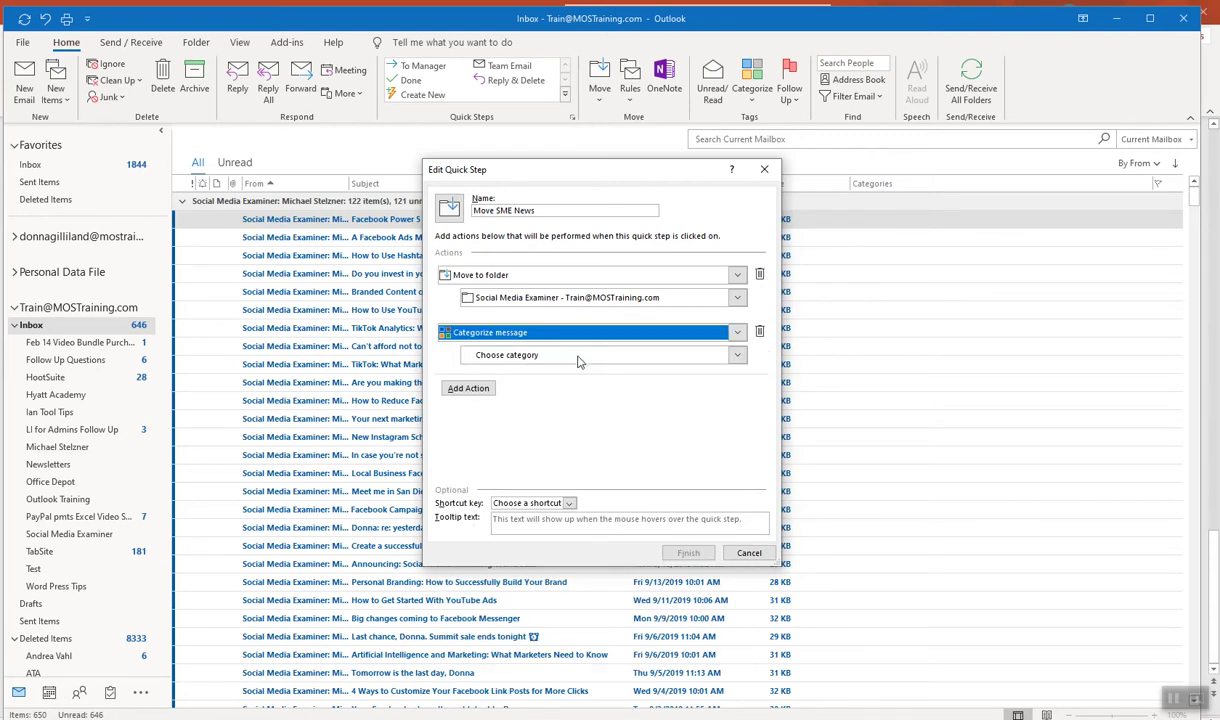
left_click(737, 356)
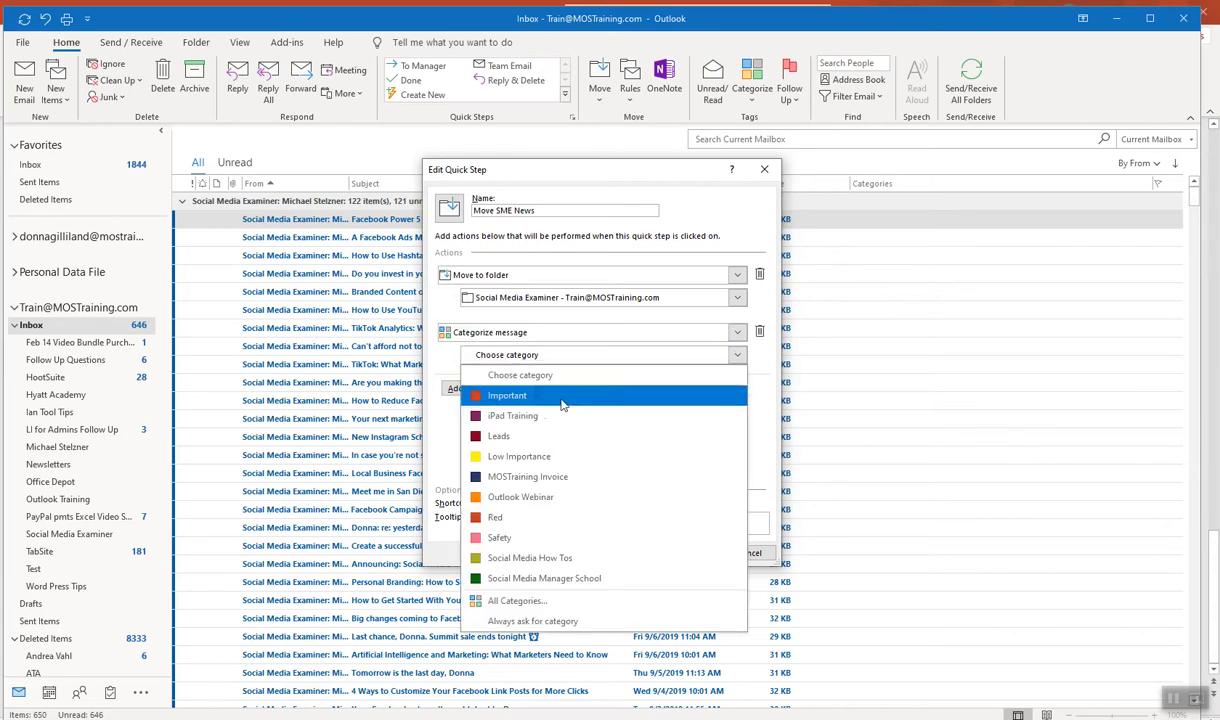
left_click(522, 560)
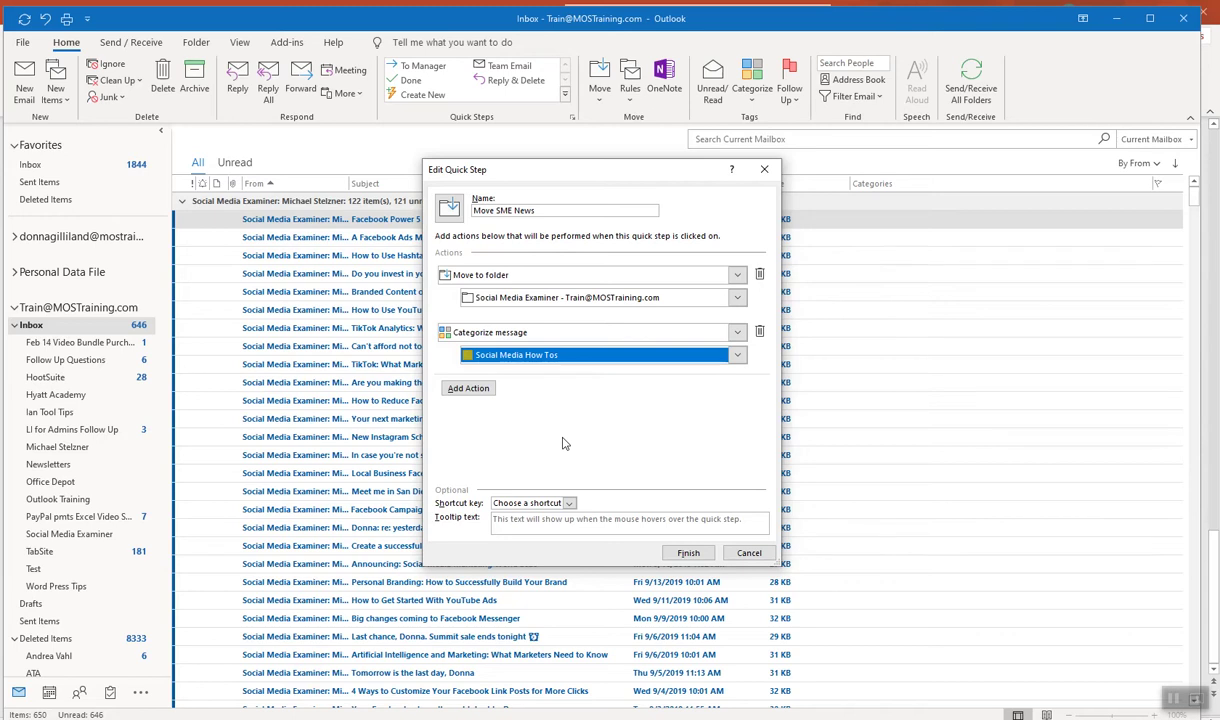
left_click(470, 389)
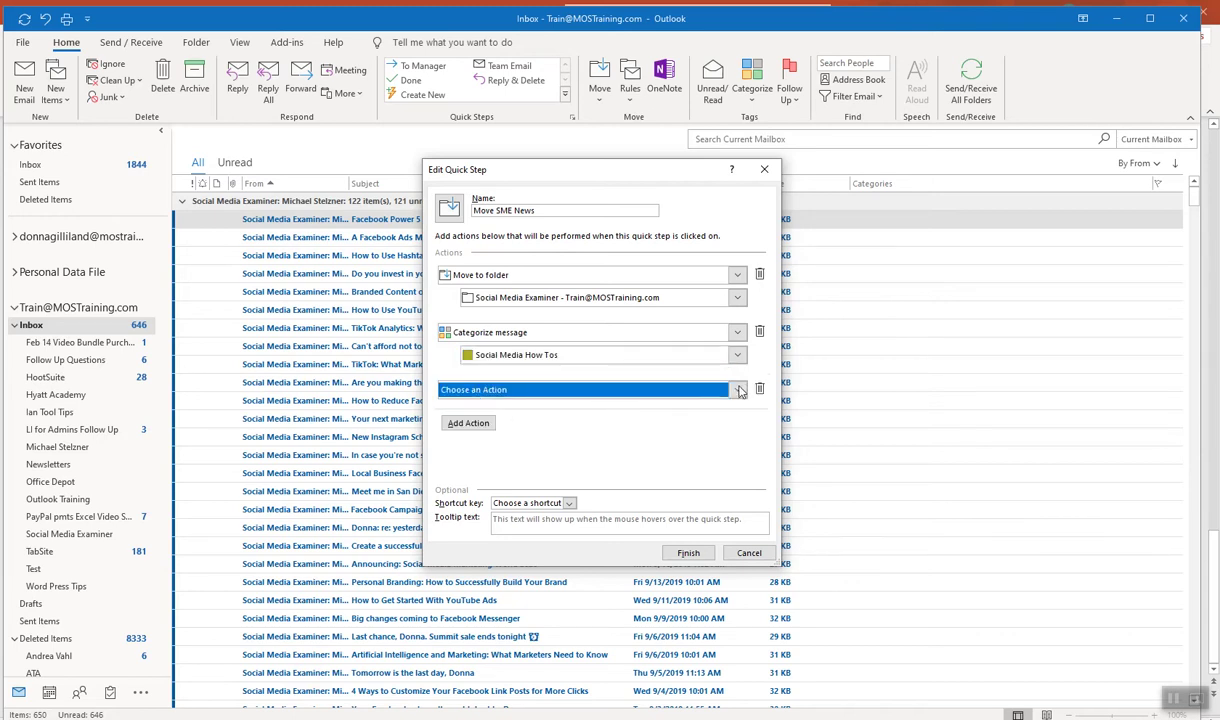
left_click(738, 389)
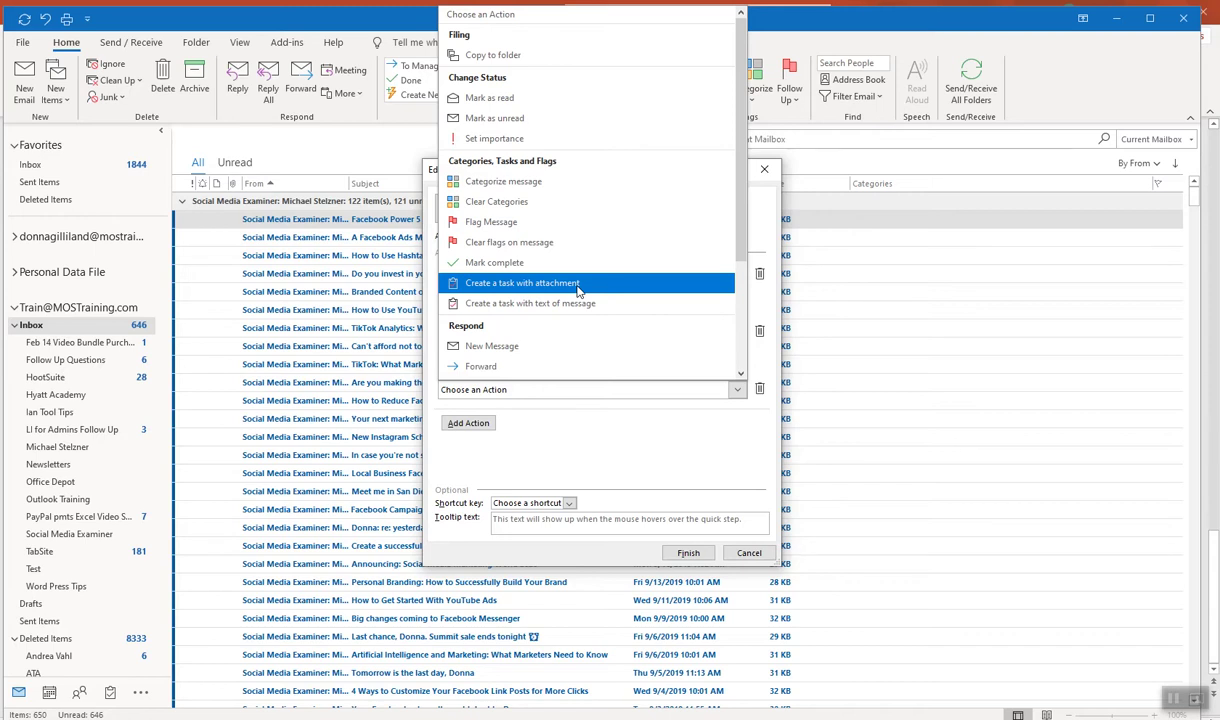
left_click(653, 463)
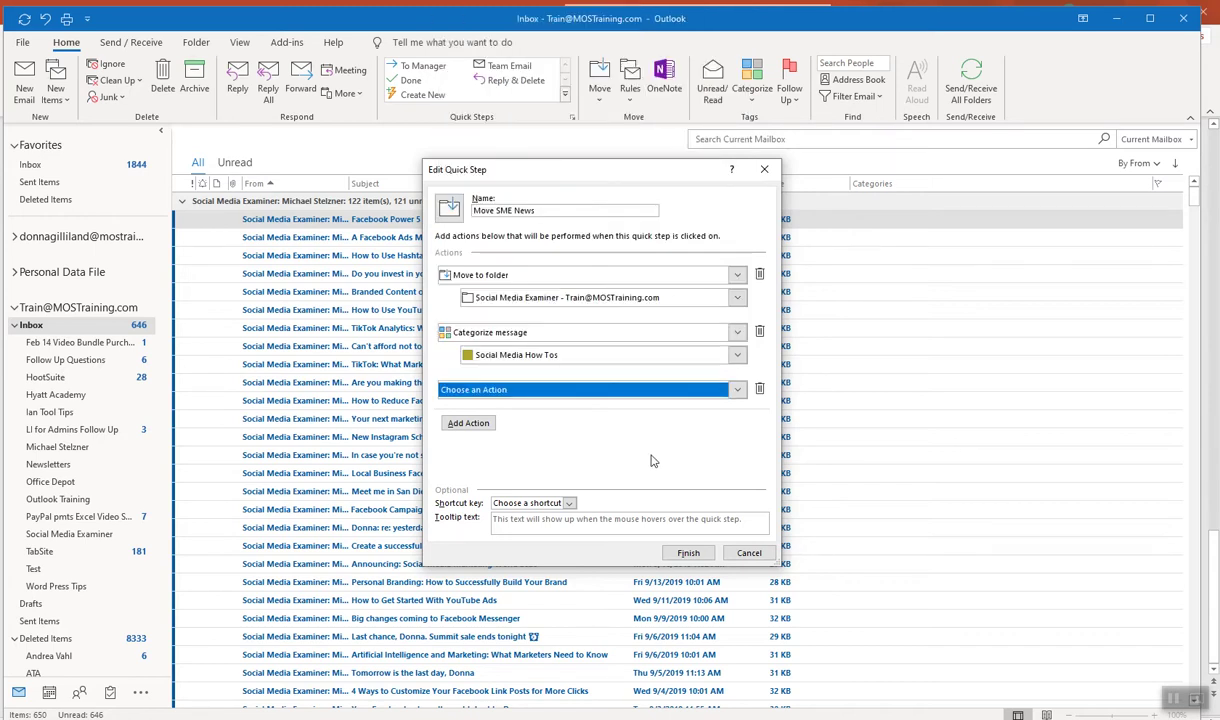
left_click(760, 390)
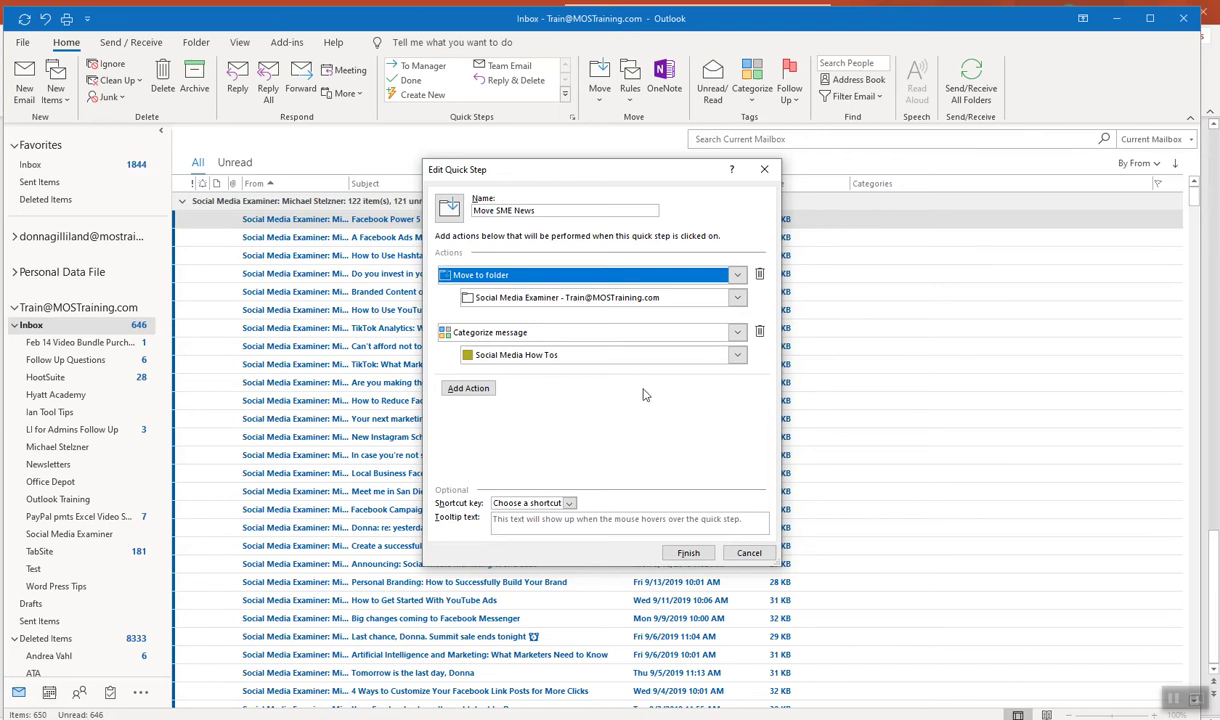
Step: Leave the shortcut key unassigned, set the tooltip text to "Move and categorize emails from SME" and finish the quick step
left_click(569, 503)
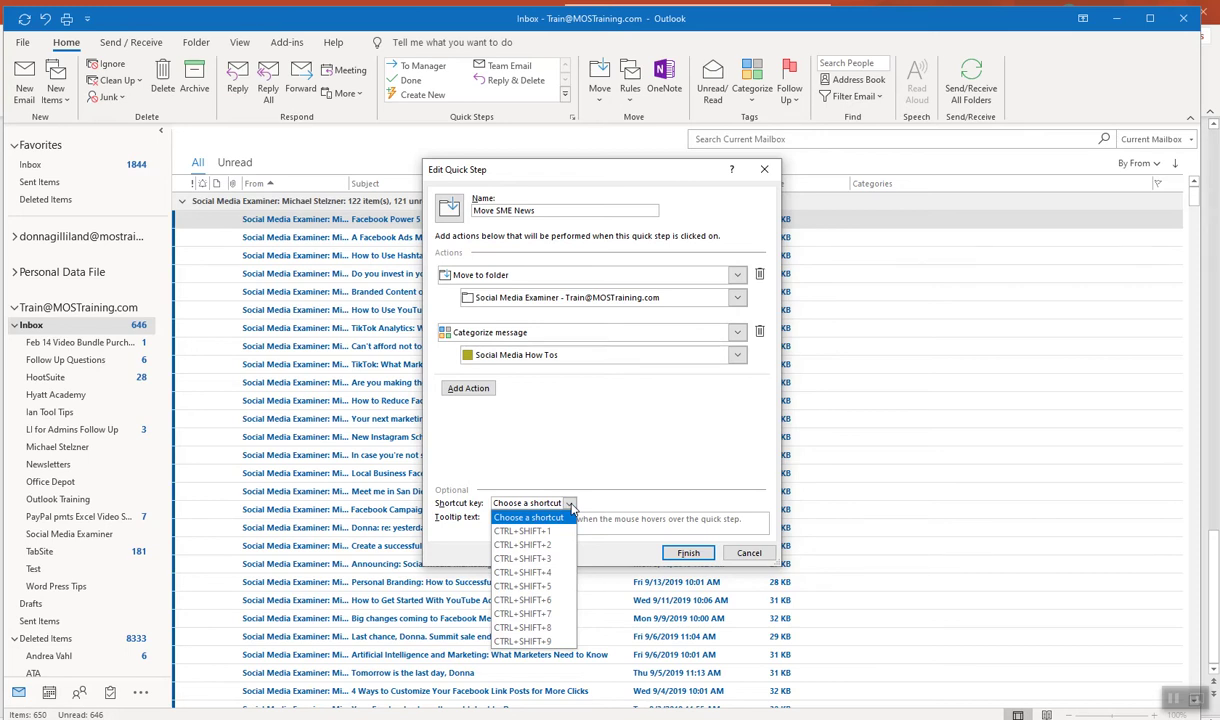
left_click(569, 504)
left_click(525, 520)
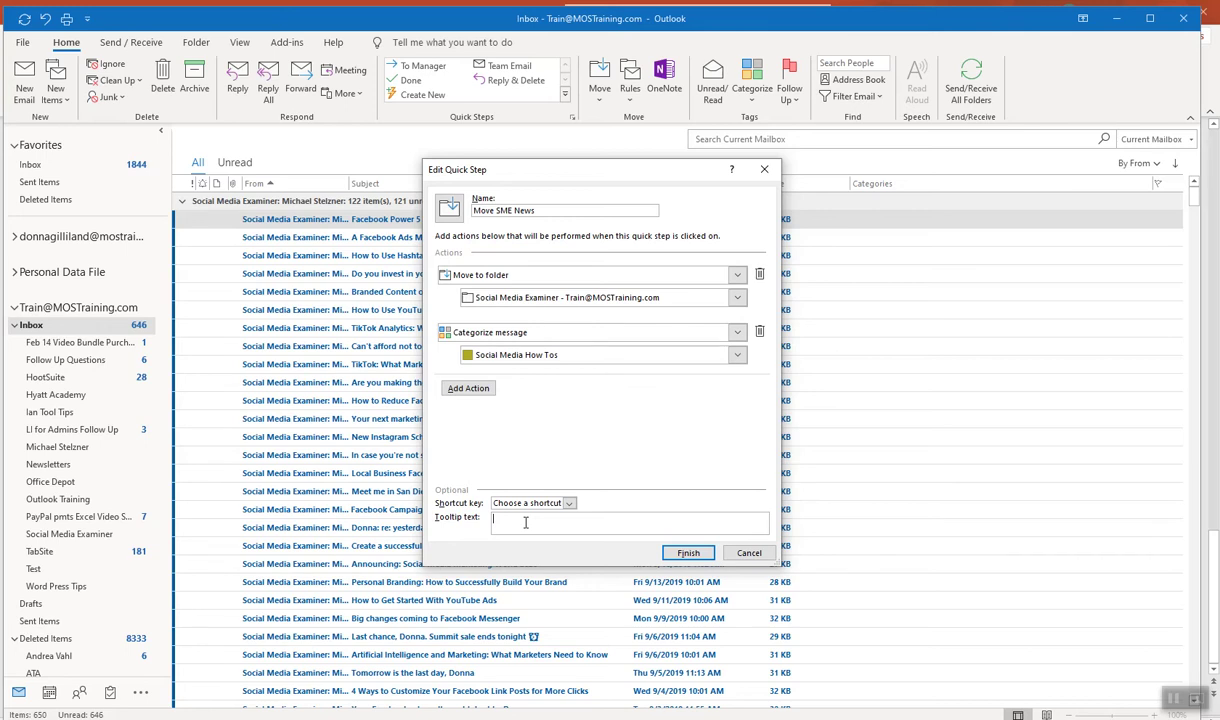
type("Move and categorize emails from SME")
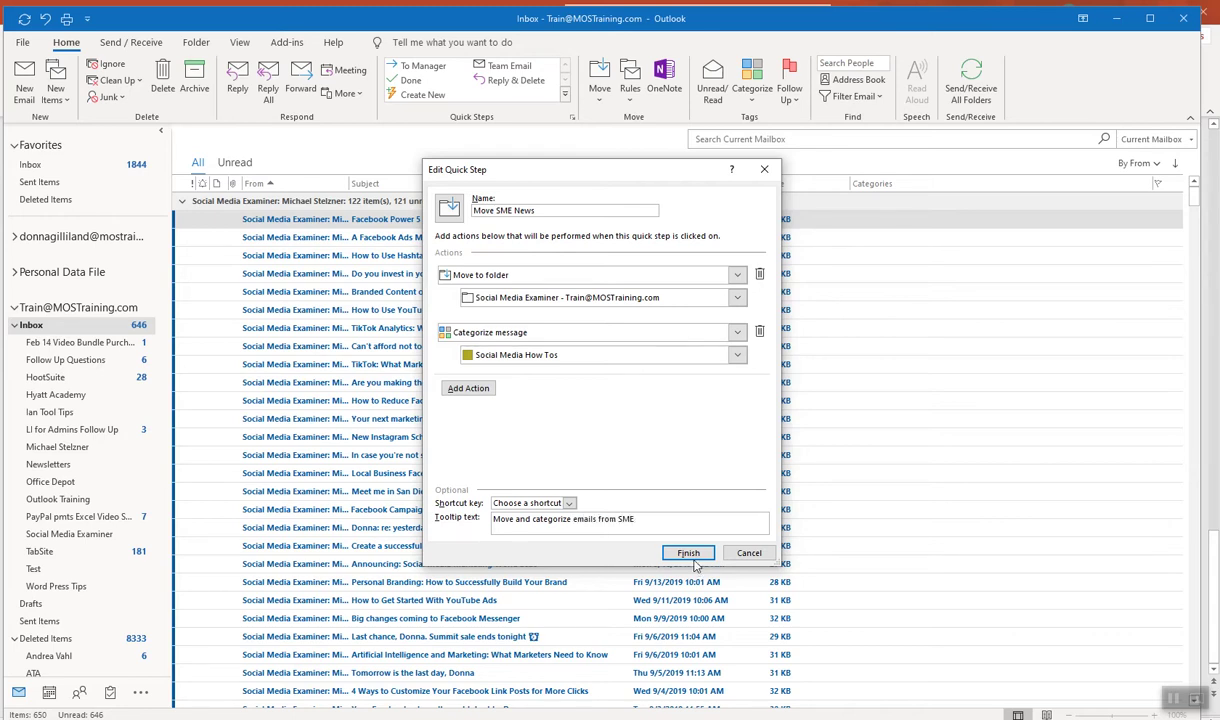
left_click(688, 553)
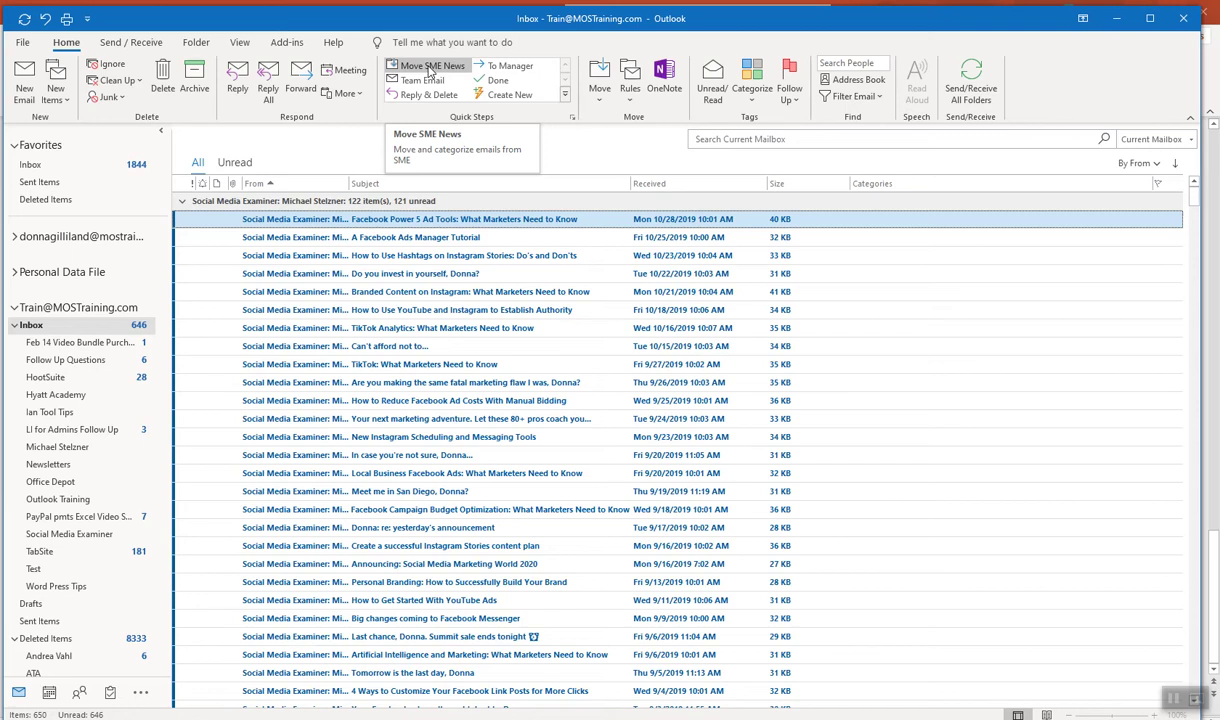
Step: Open the Move SME News quick step for editing, browse the available icons and save it with its existing icon
left_click(566, 97)
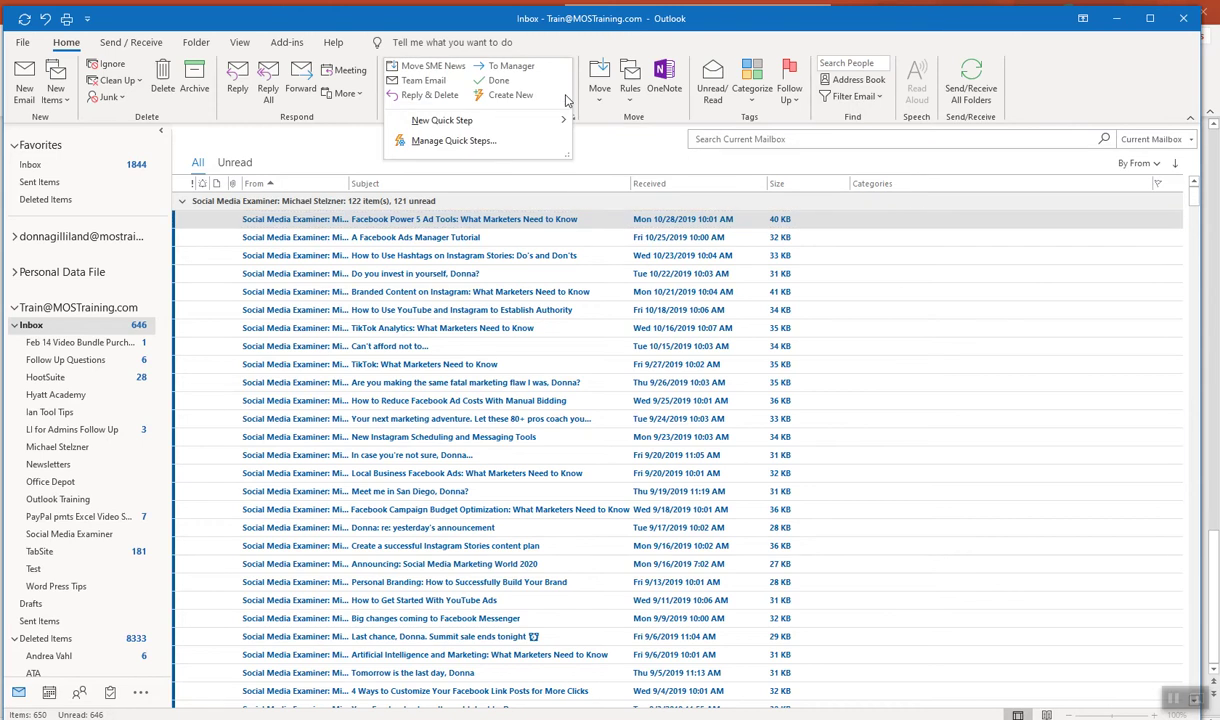
left_click(478, 143)
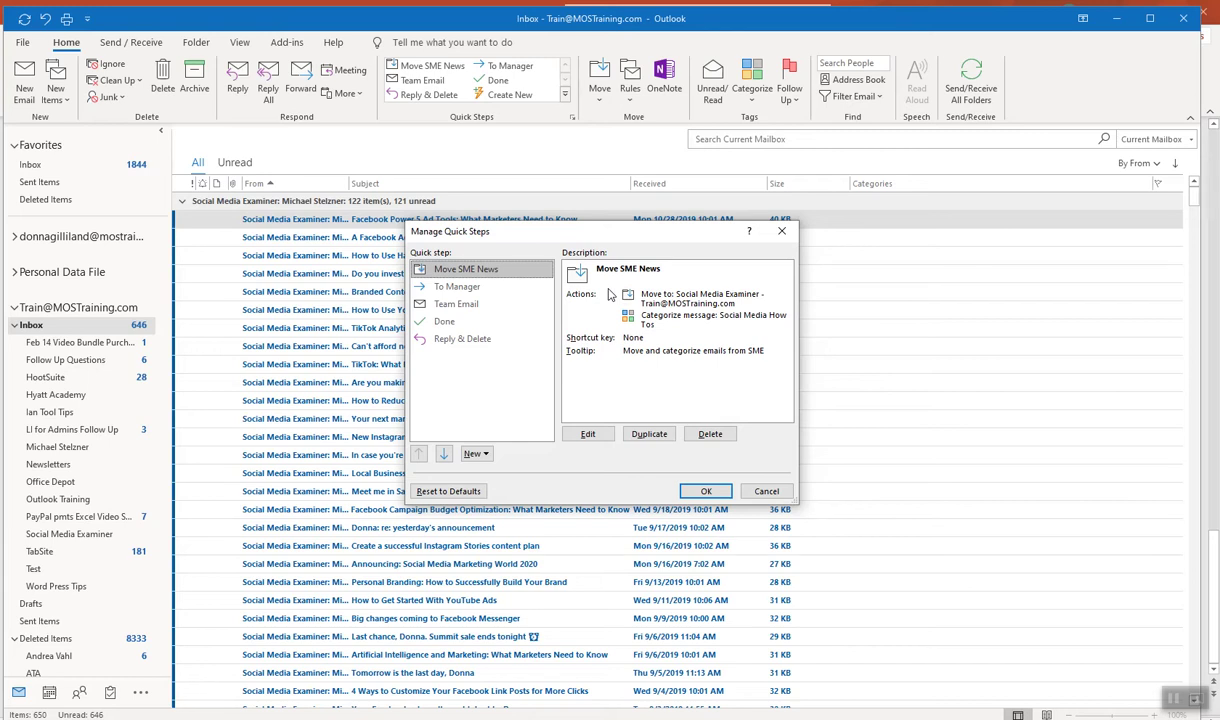
left_click(589, 435)
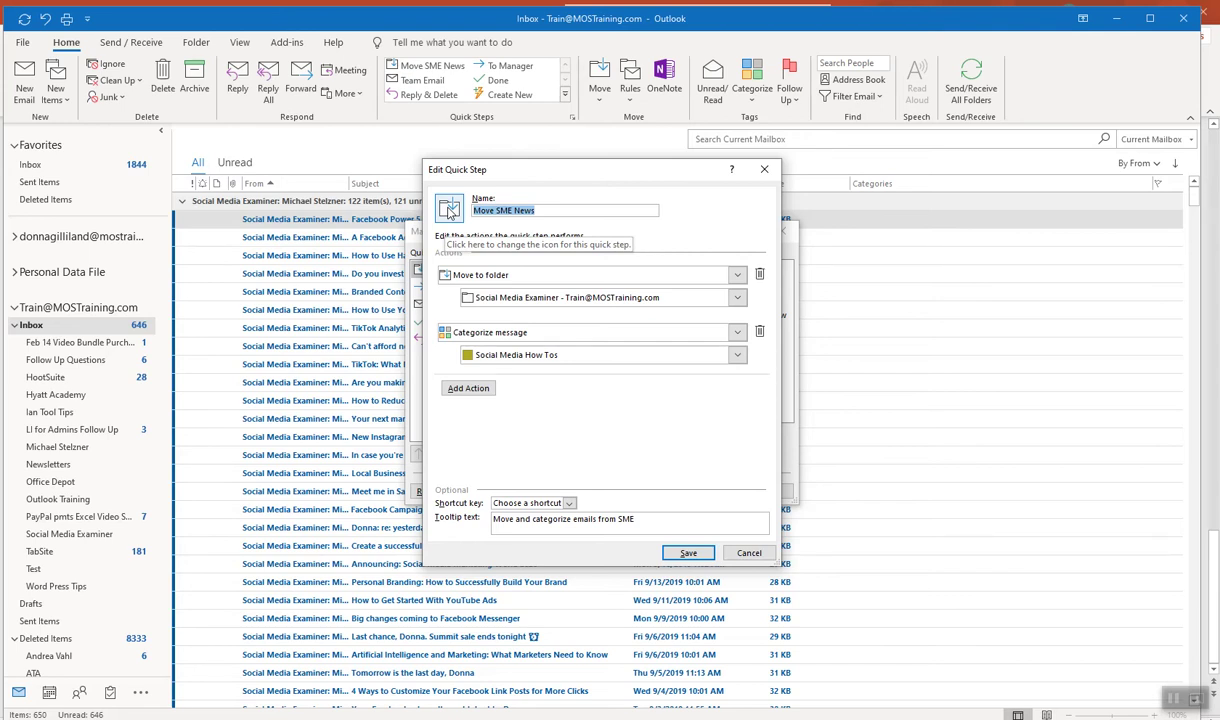
left_click(449, 209)
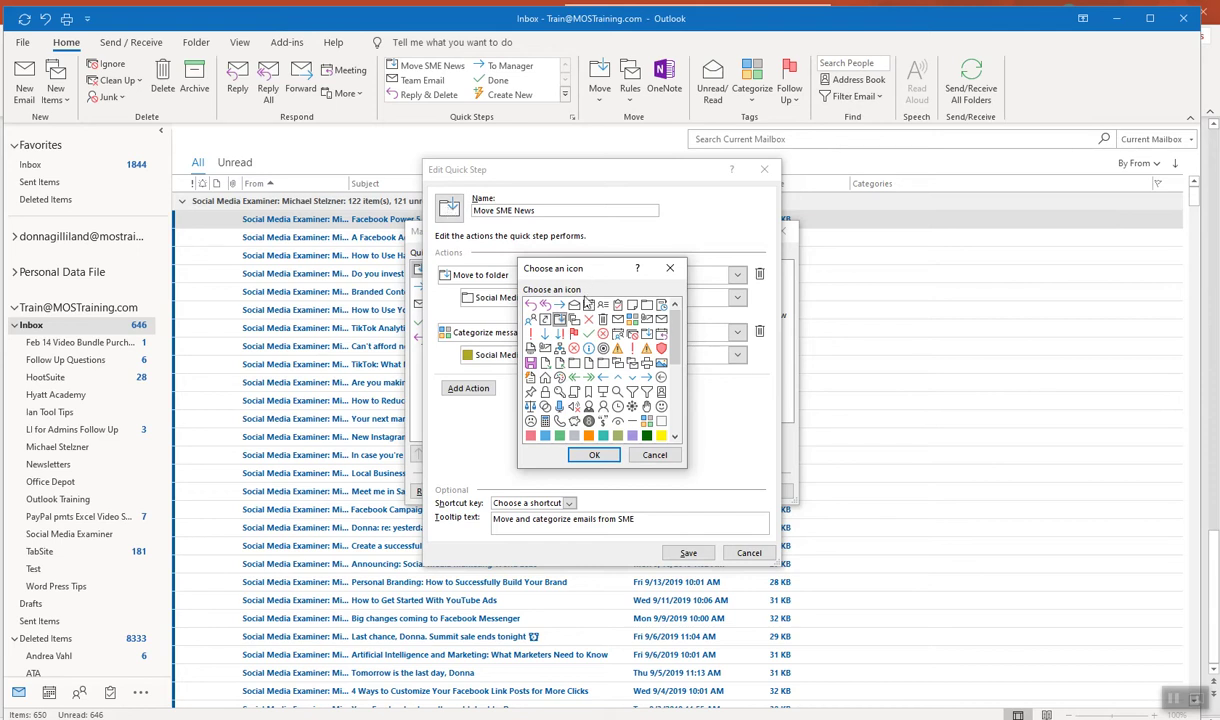
scroll(617, 340, "down", 1)
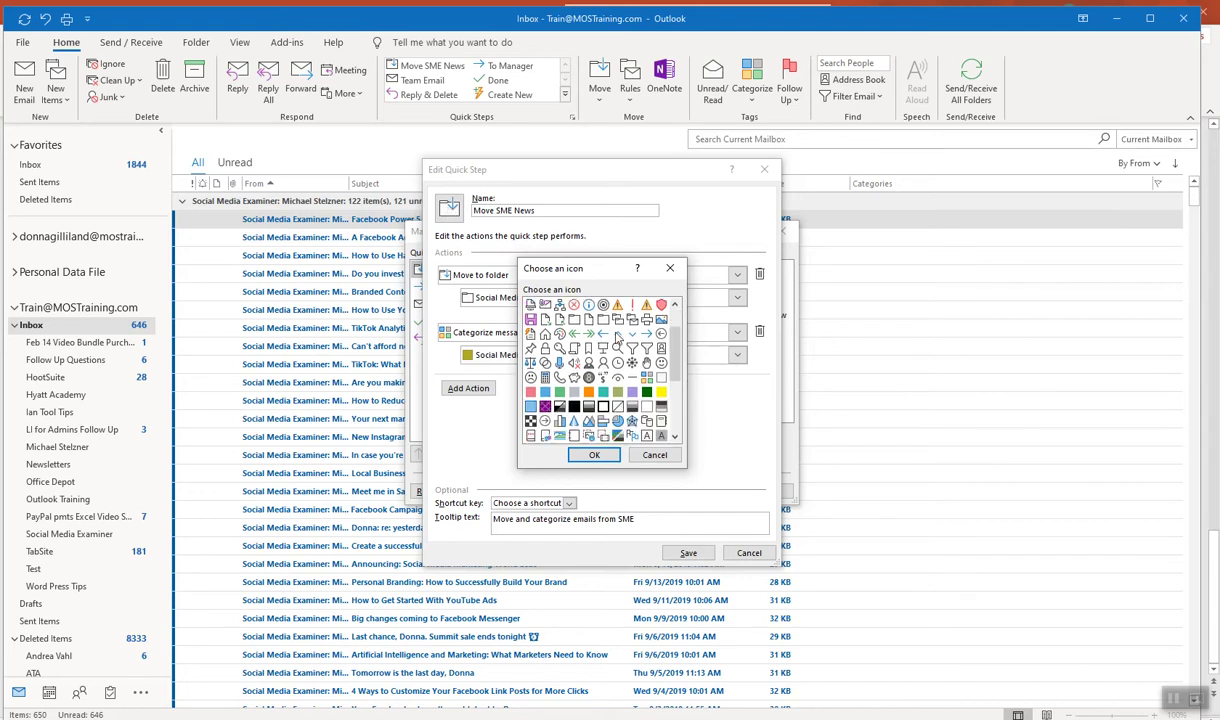
scroll(617, 338, "down", 1)
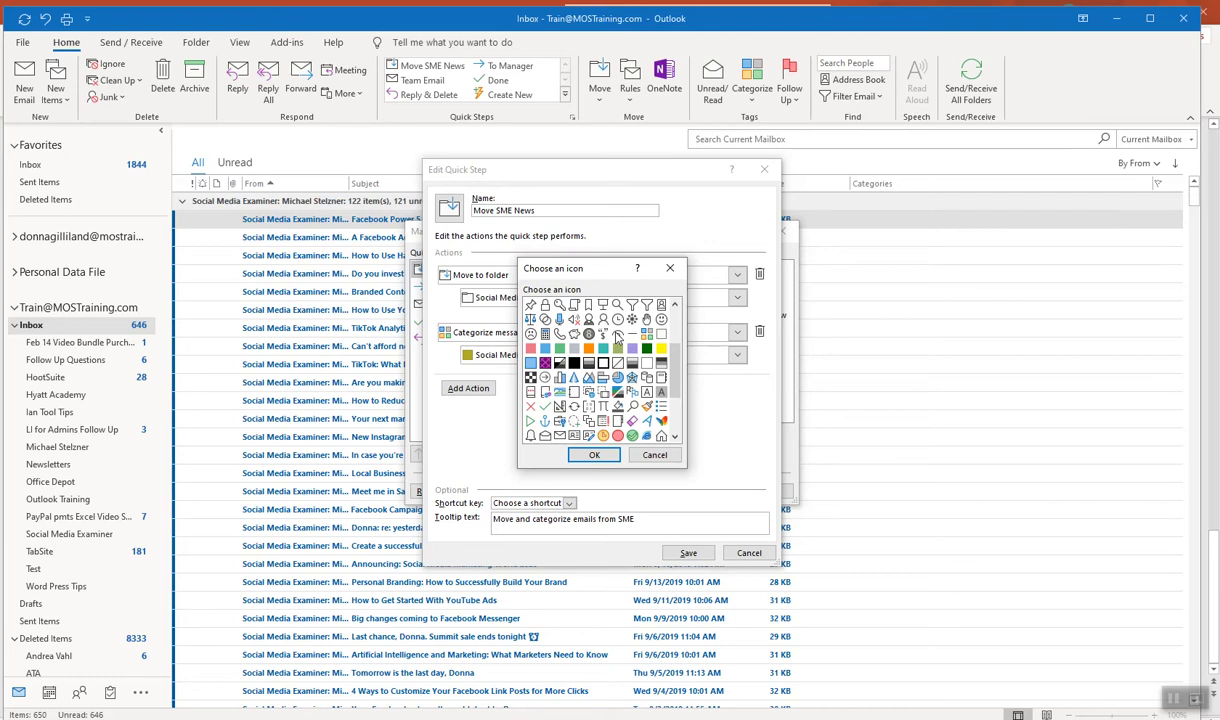
scroll(617, 340, "down", 1)
scroll(617, 340, "up", 3)
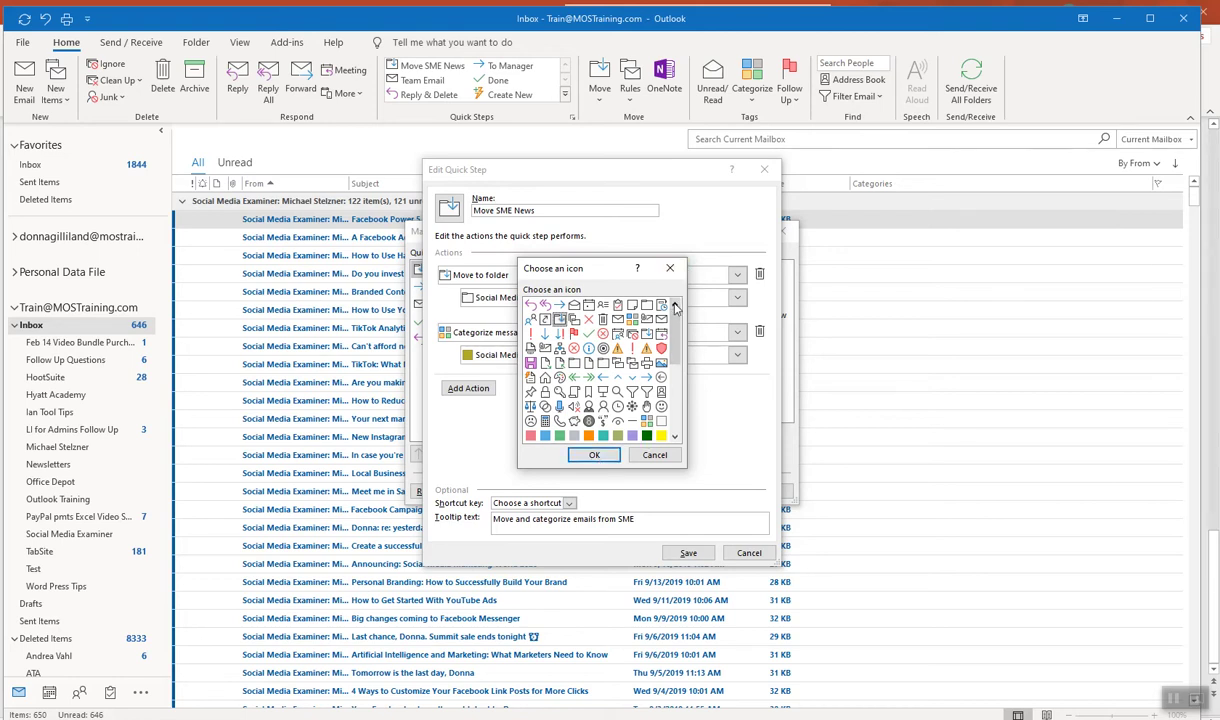
left_click(591, 456)
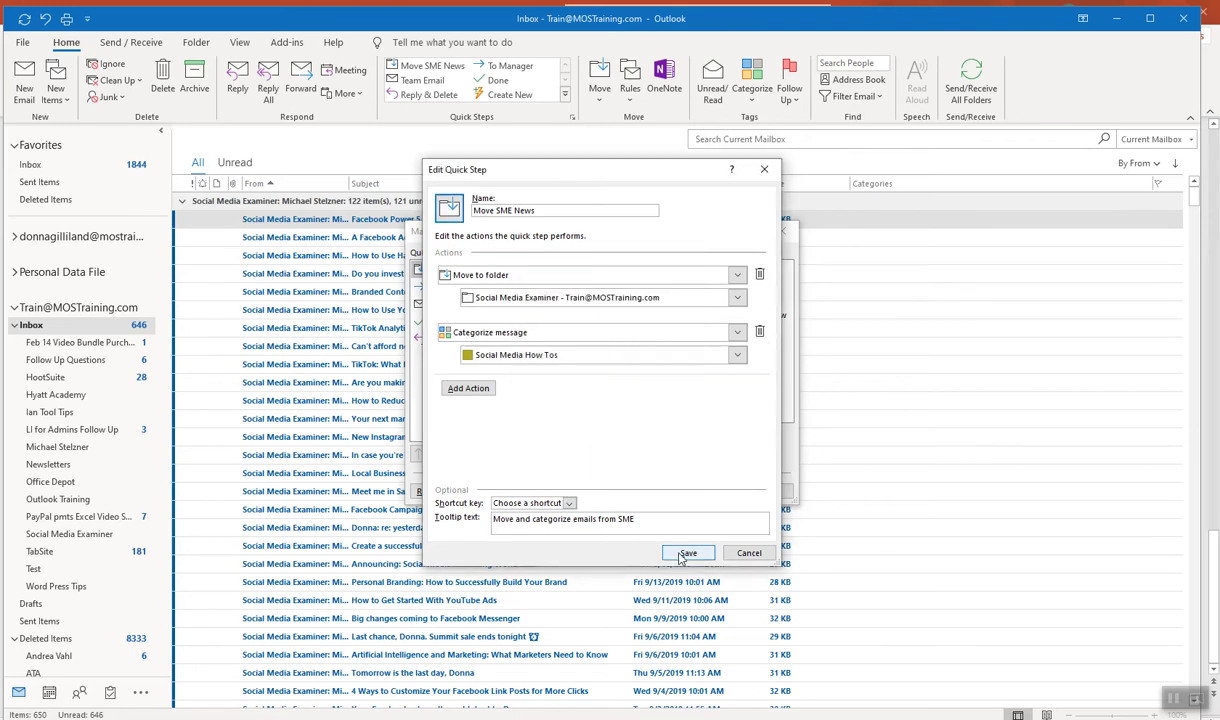
left_click(685, 554)
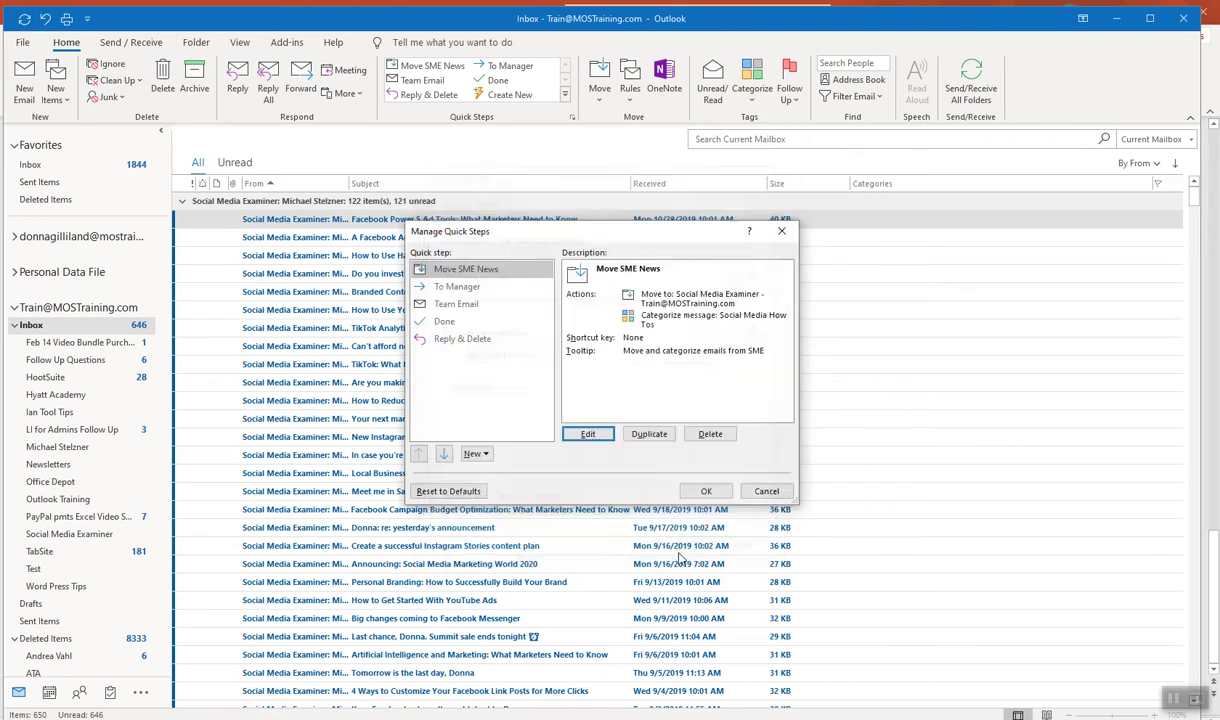
left_click(706, 492)
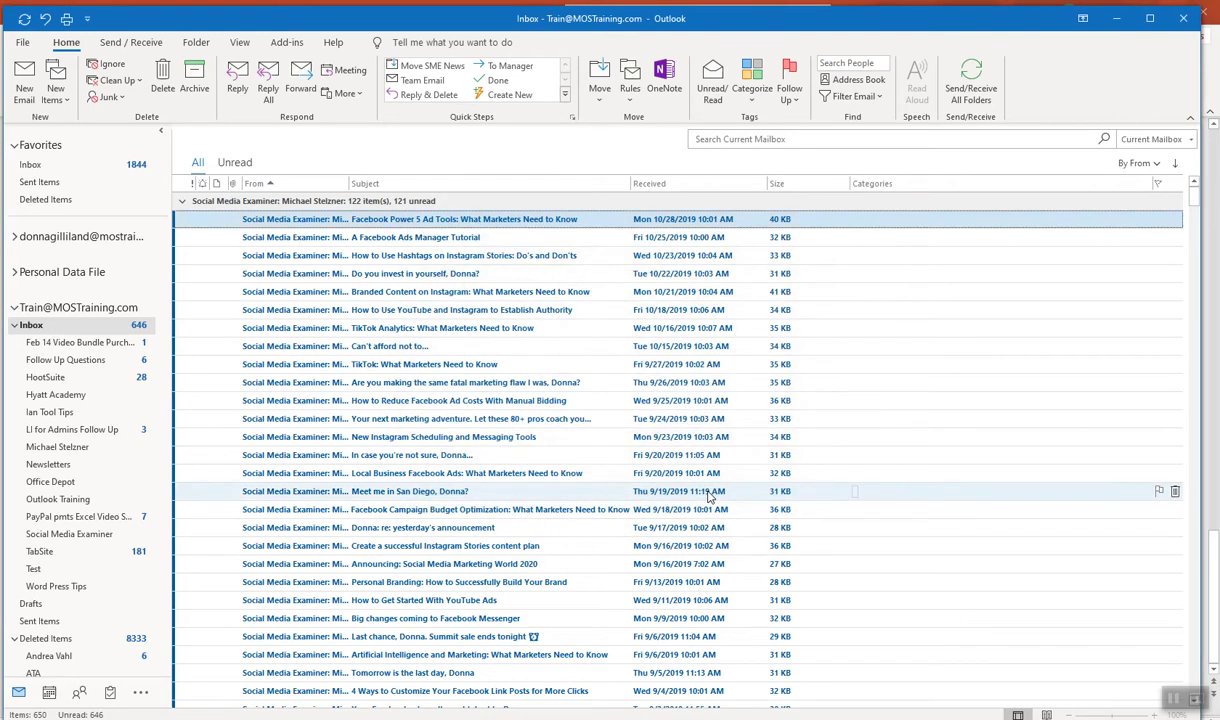
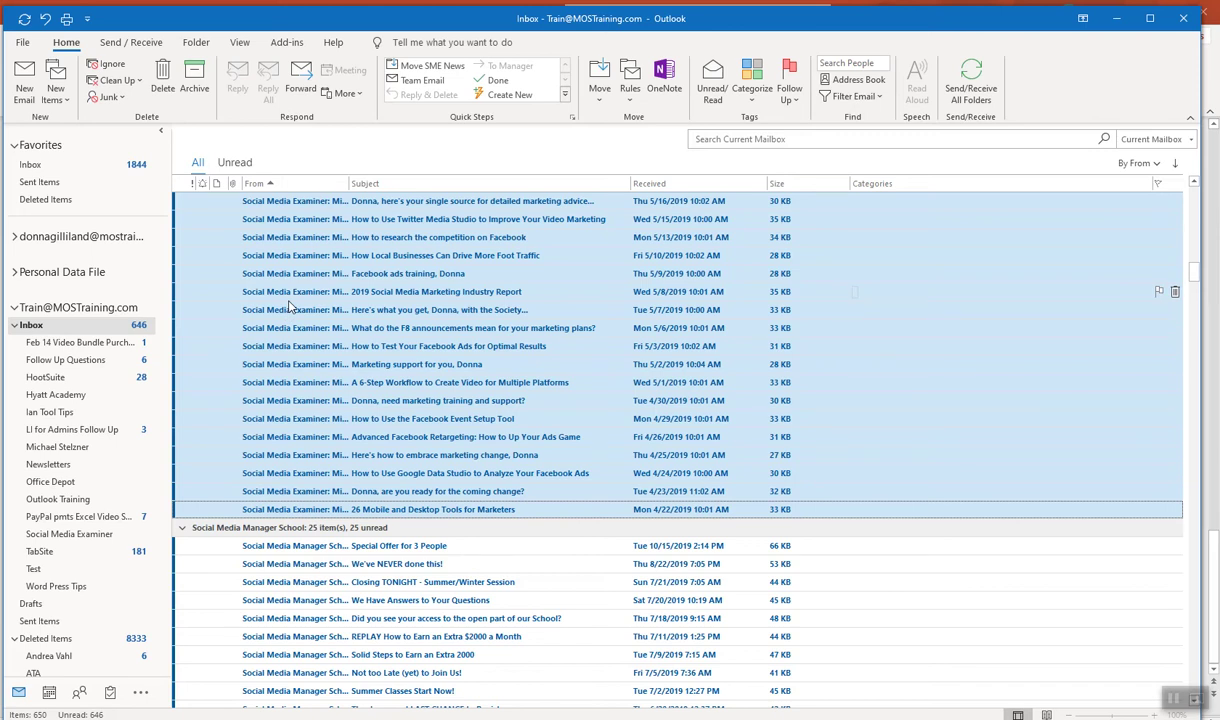
Step: Run the Move SME News quick step on the selected Social Media Examiner message group, applying it to all items
right_click(289, 305)
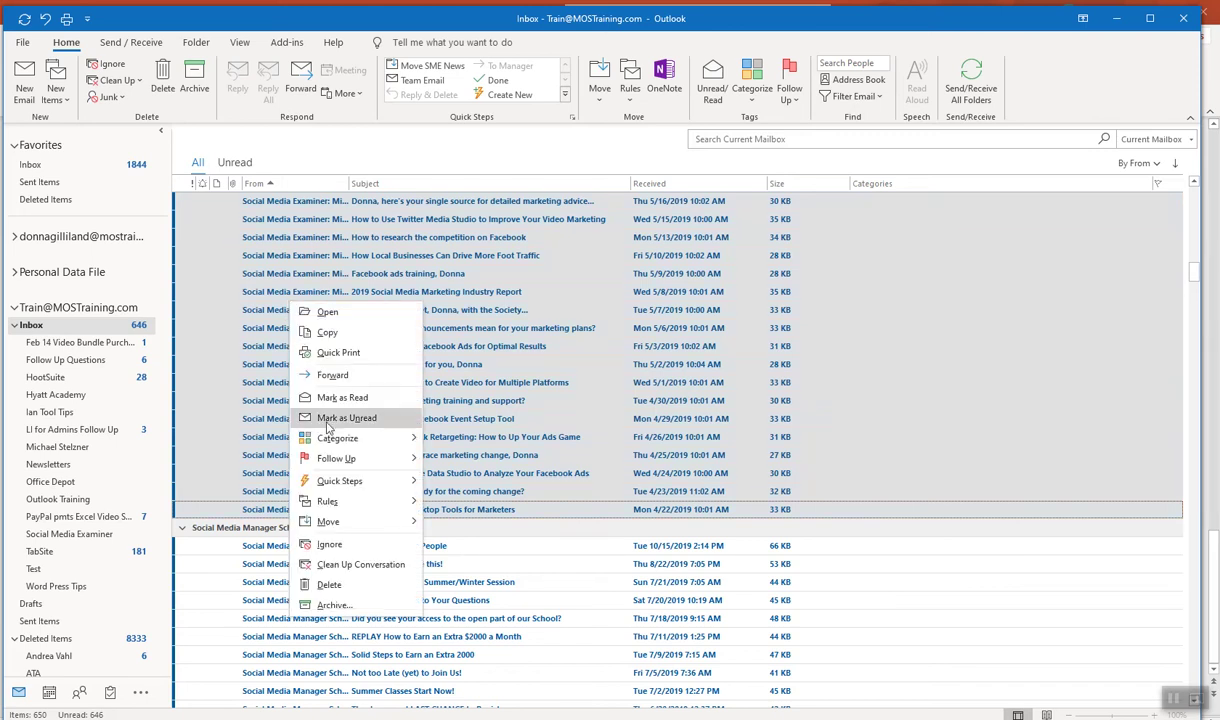
mouse_move(338, 482)
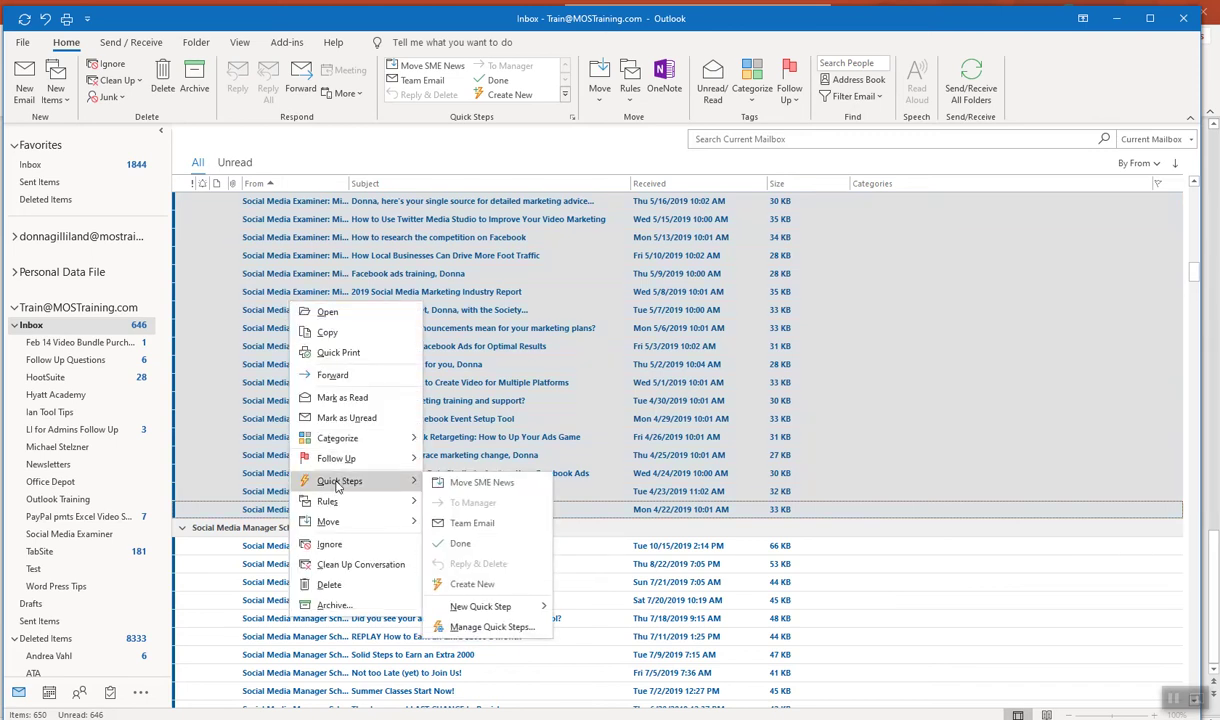
left_click(470, 483)
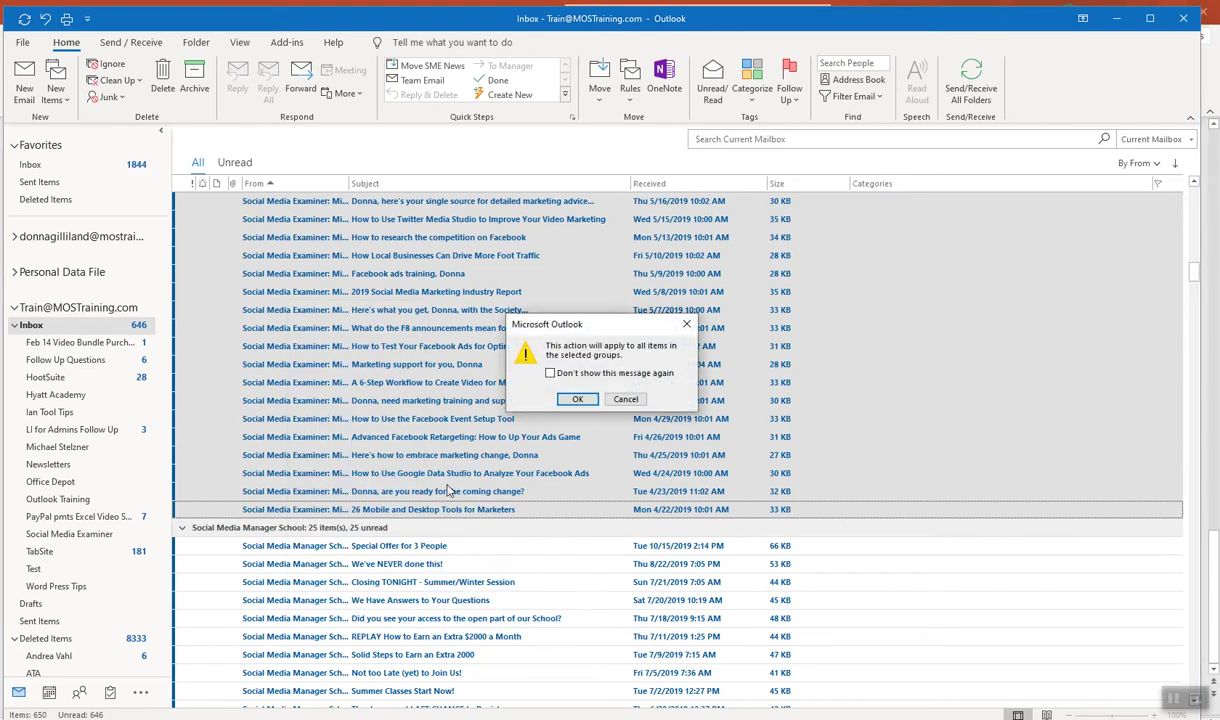
left_click(574, 400)
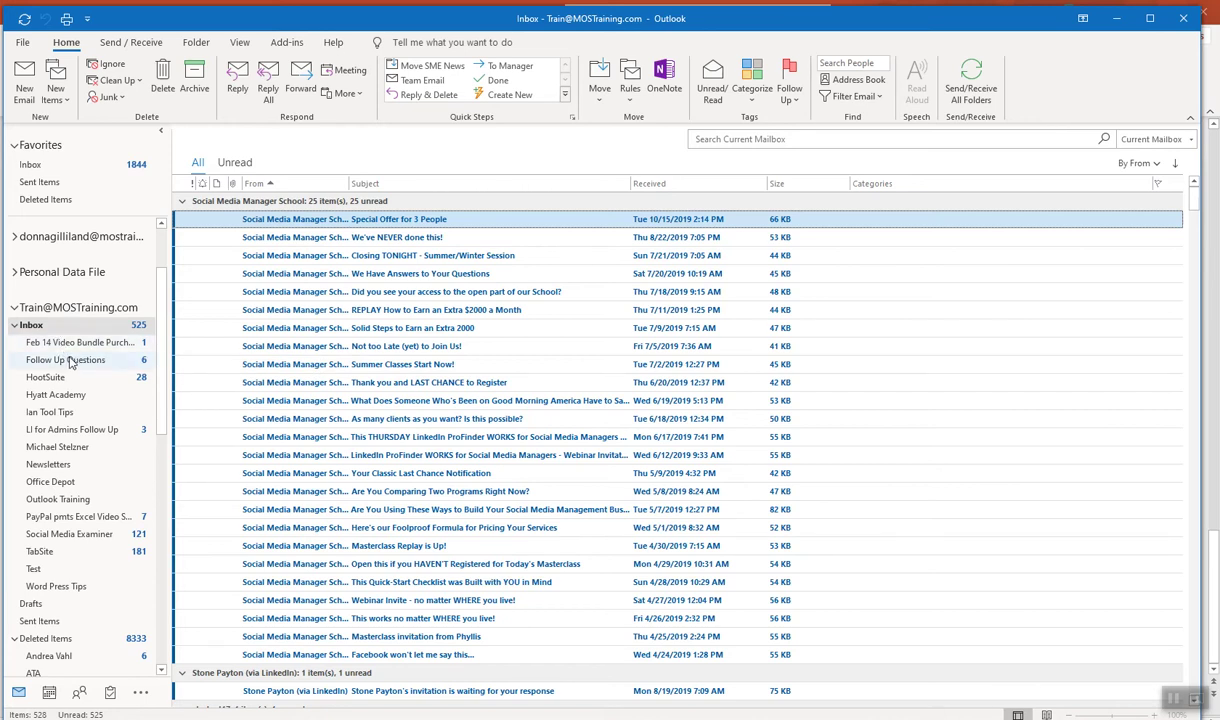
Step: Open the Social Media Examiner folder and arrange its messages by categories
scroll(70, 362, "down", 3)
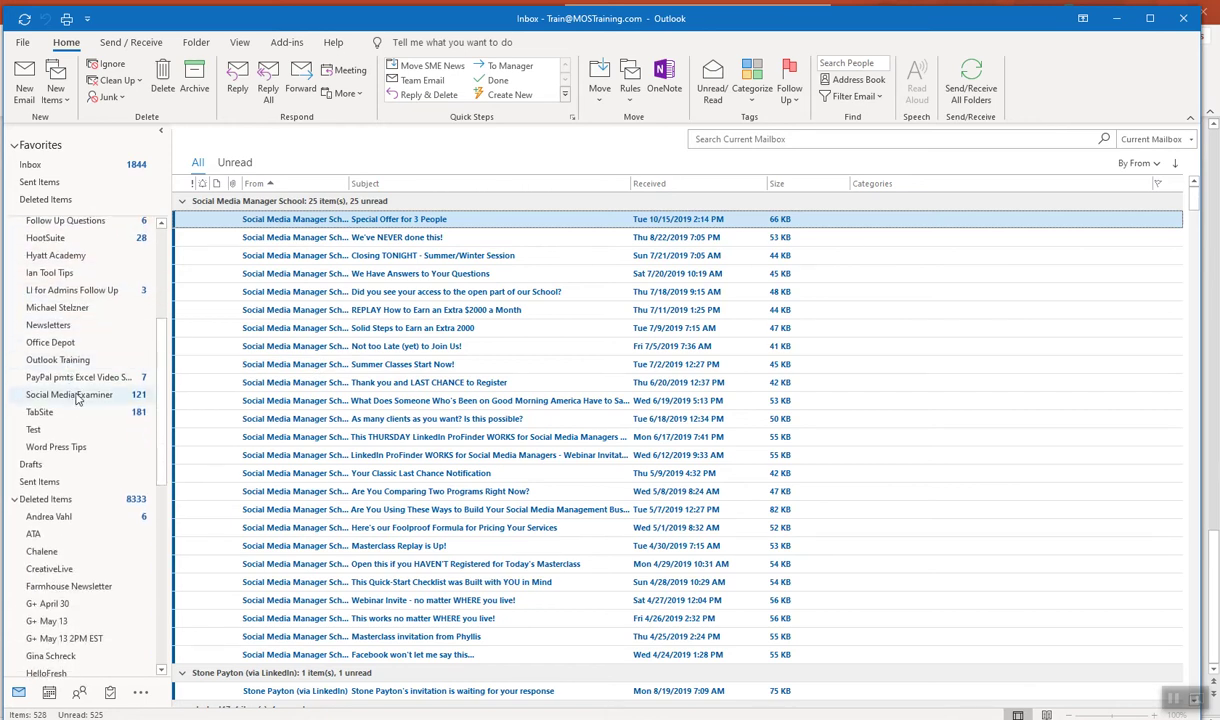
left_click(79, 399)
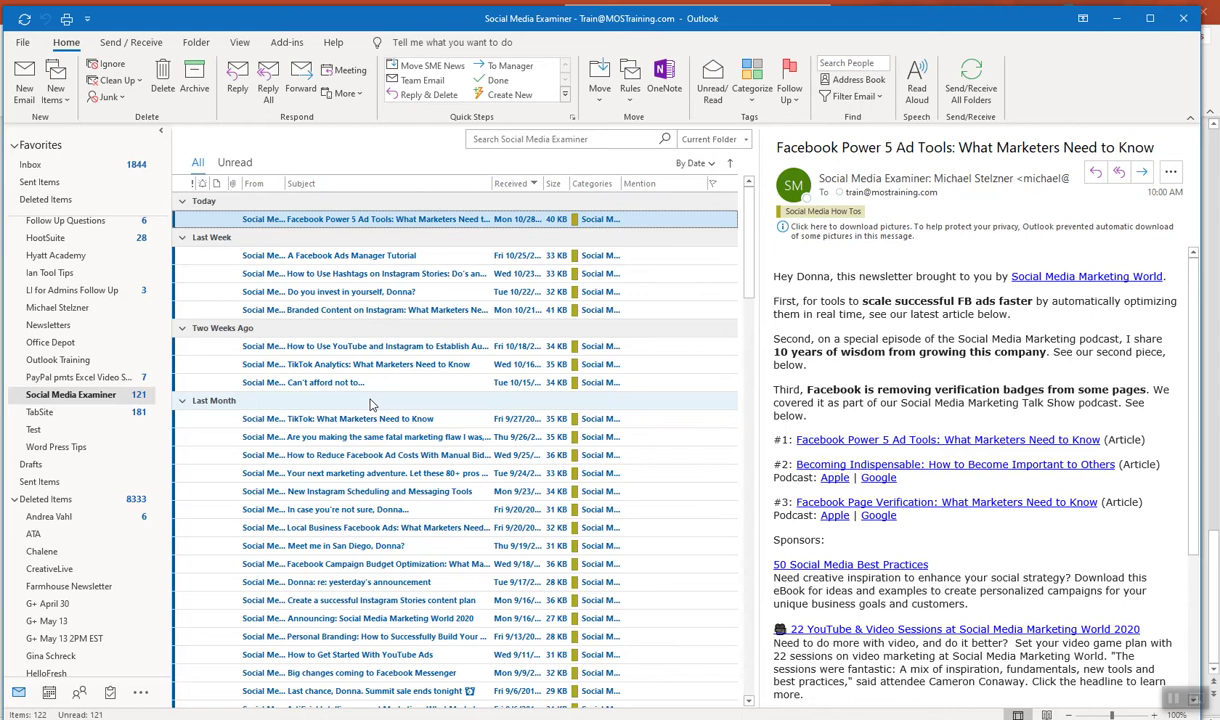
left_click(242, 43)
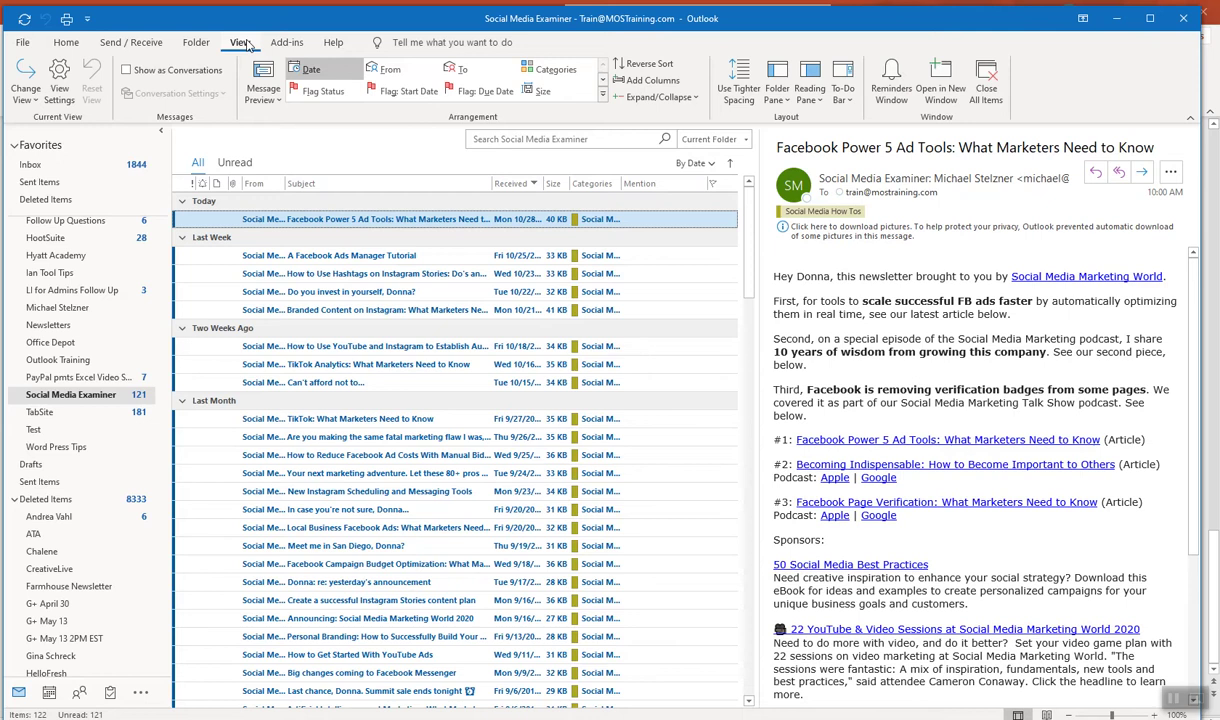
left_click(549, 70)
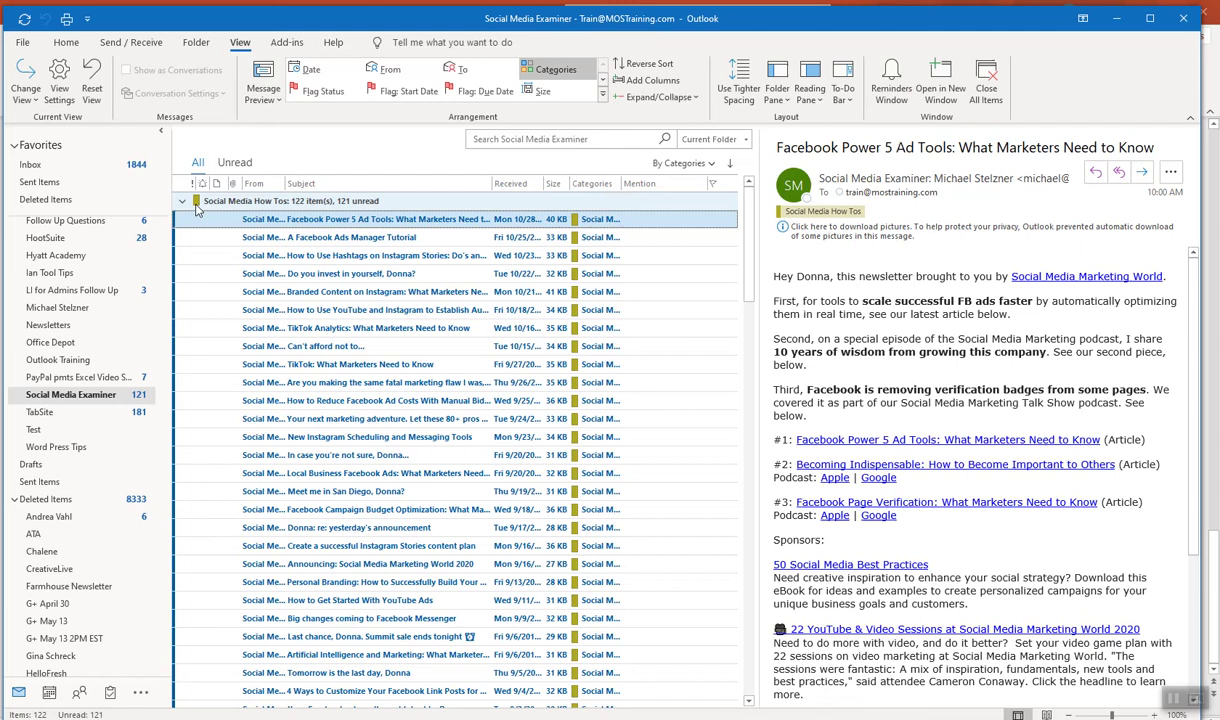
Step: Return to the training account's inbox, view the first-time setup of the To Manager quick step and close it without saving
scroll(100, 390, "up", 5)
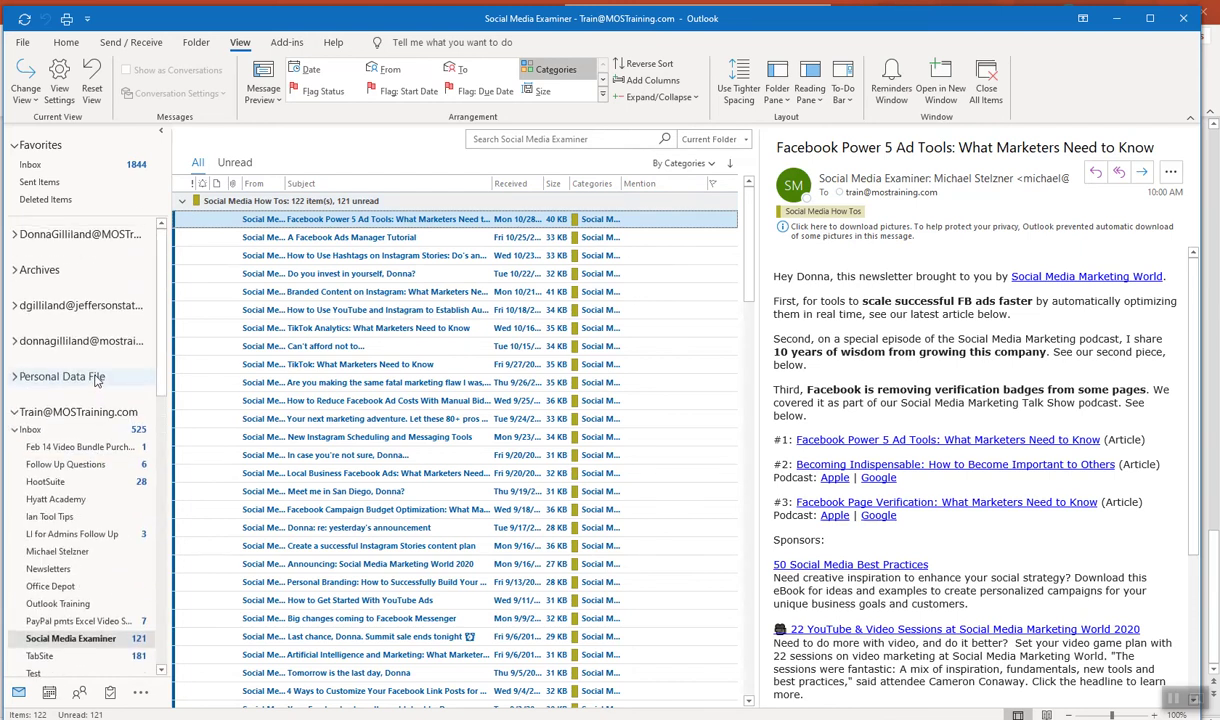
left_click(28, 430)
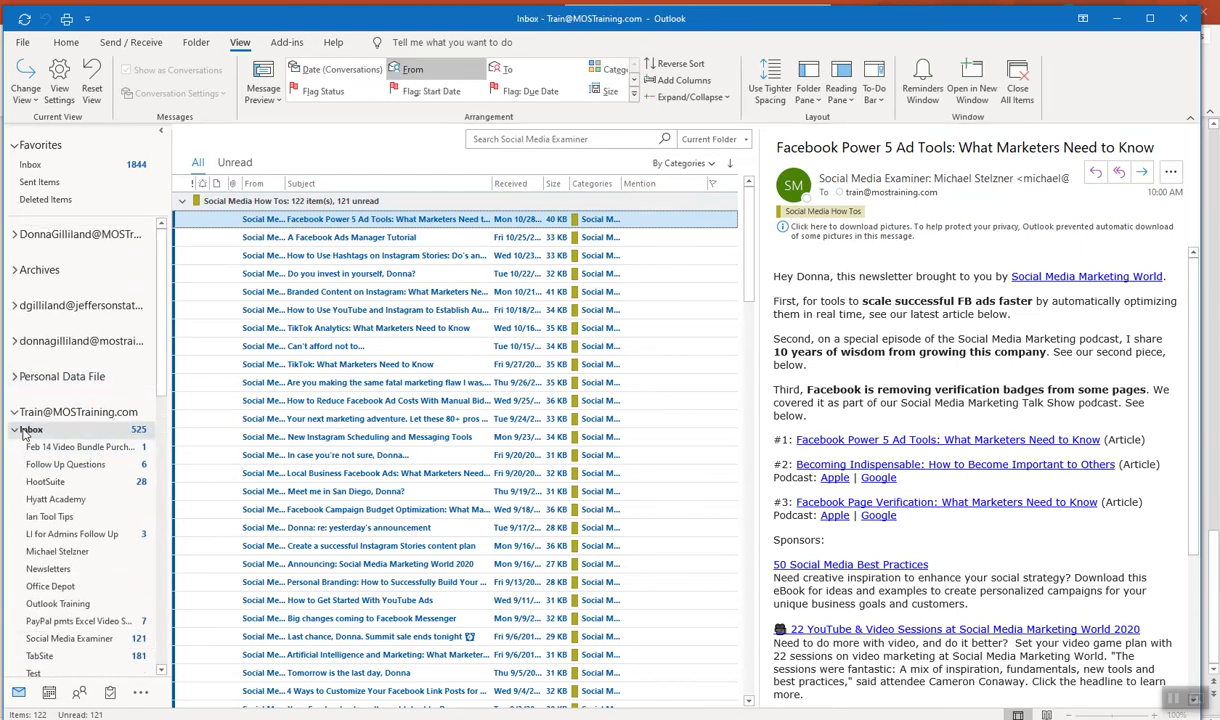
left_click(66, 43)
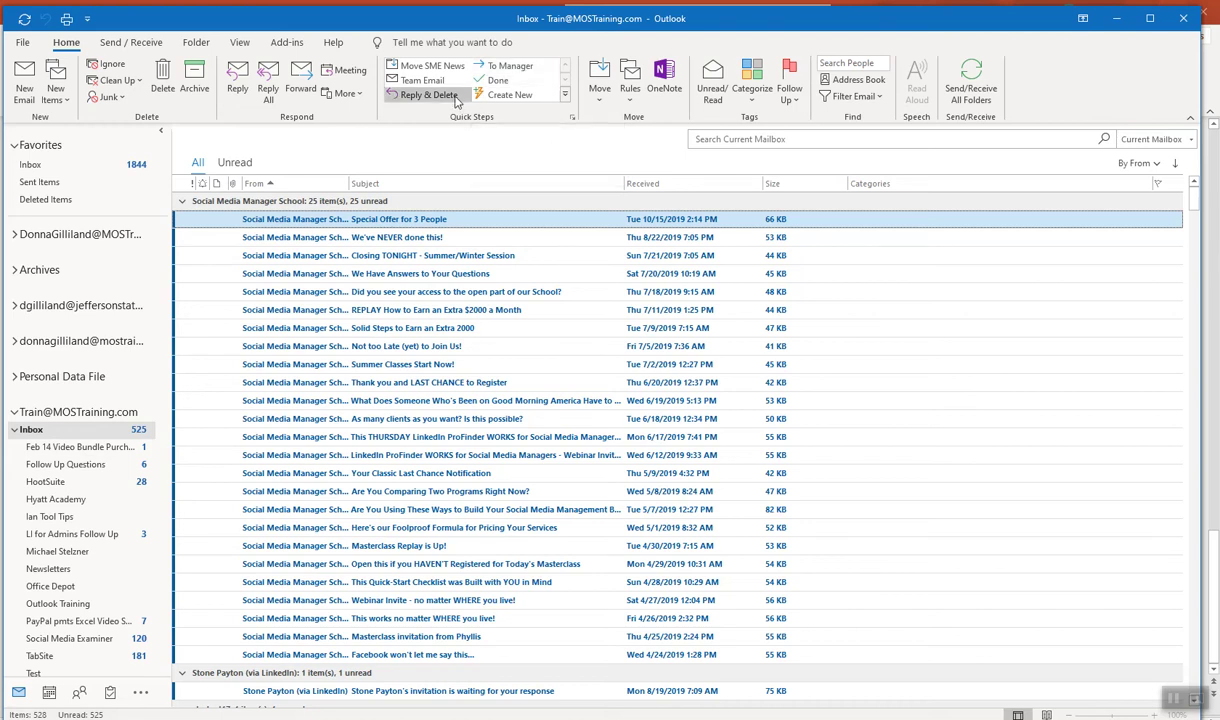
left_click(509, 66)
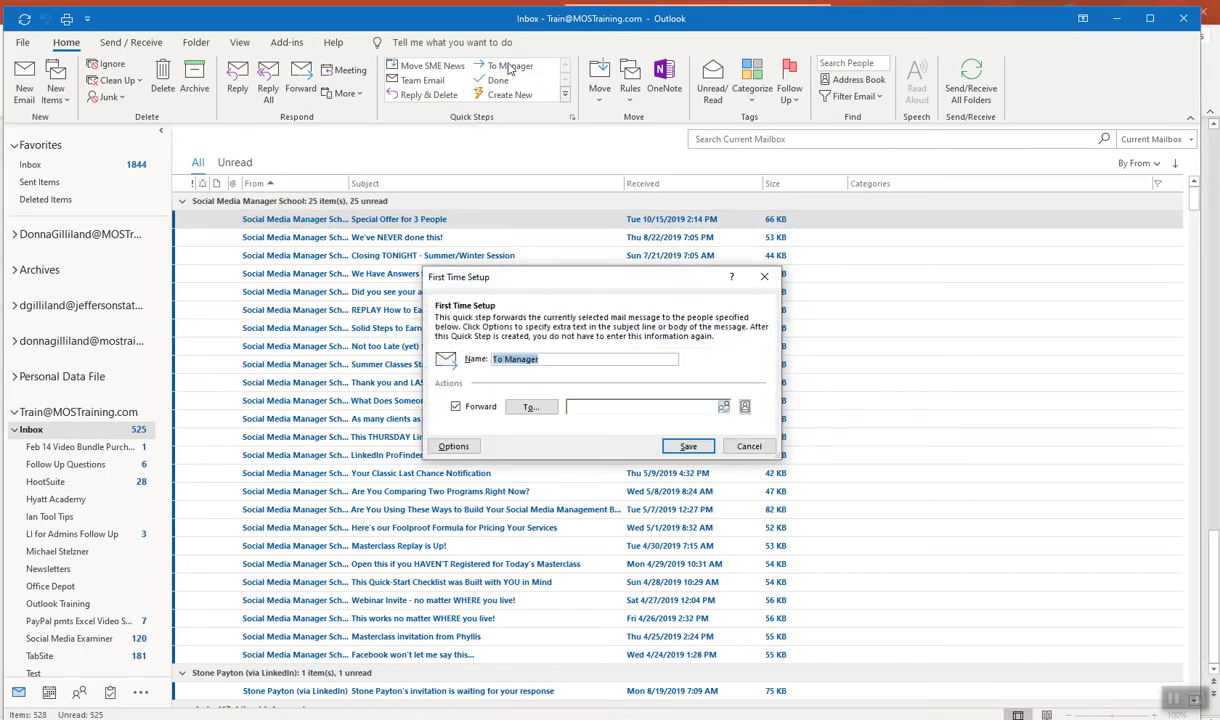
left_click_drag(573, 281, 477, 161)
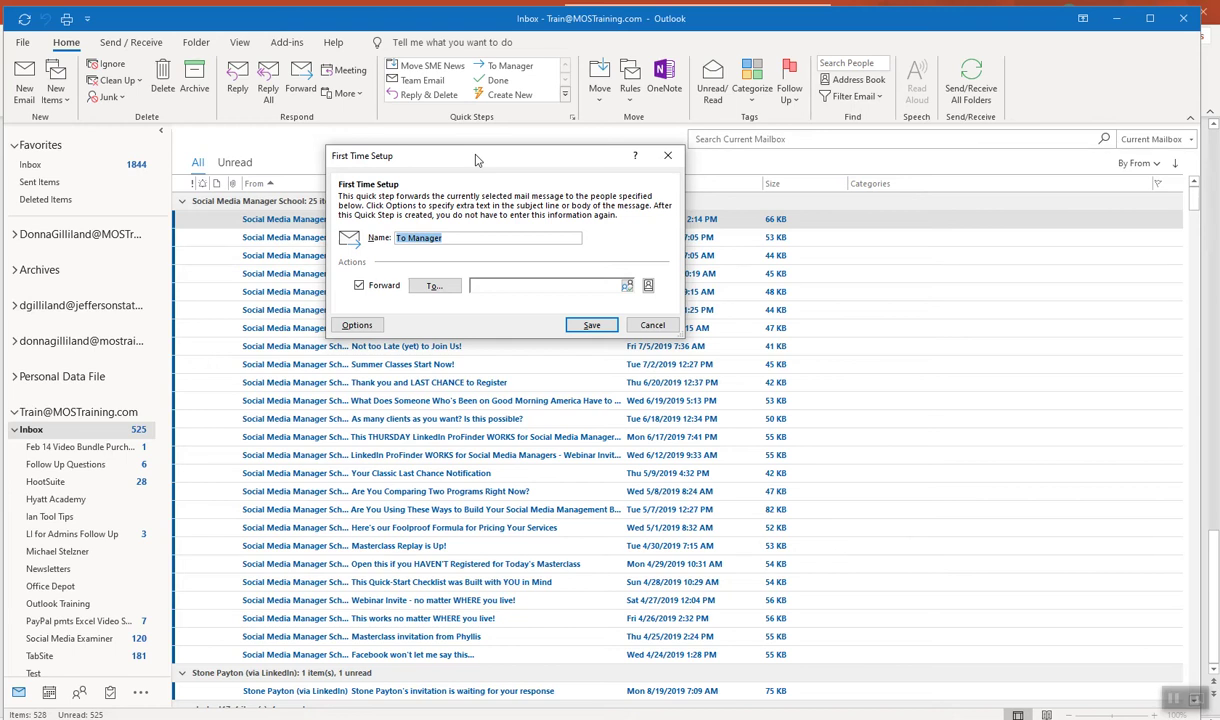
left_click(651, 325)
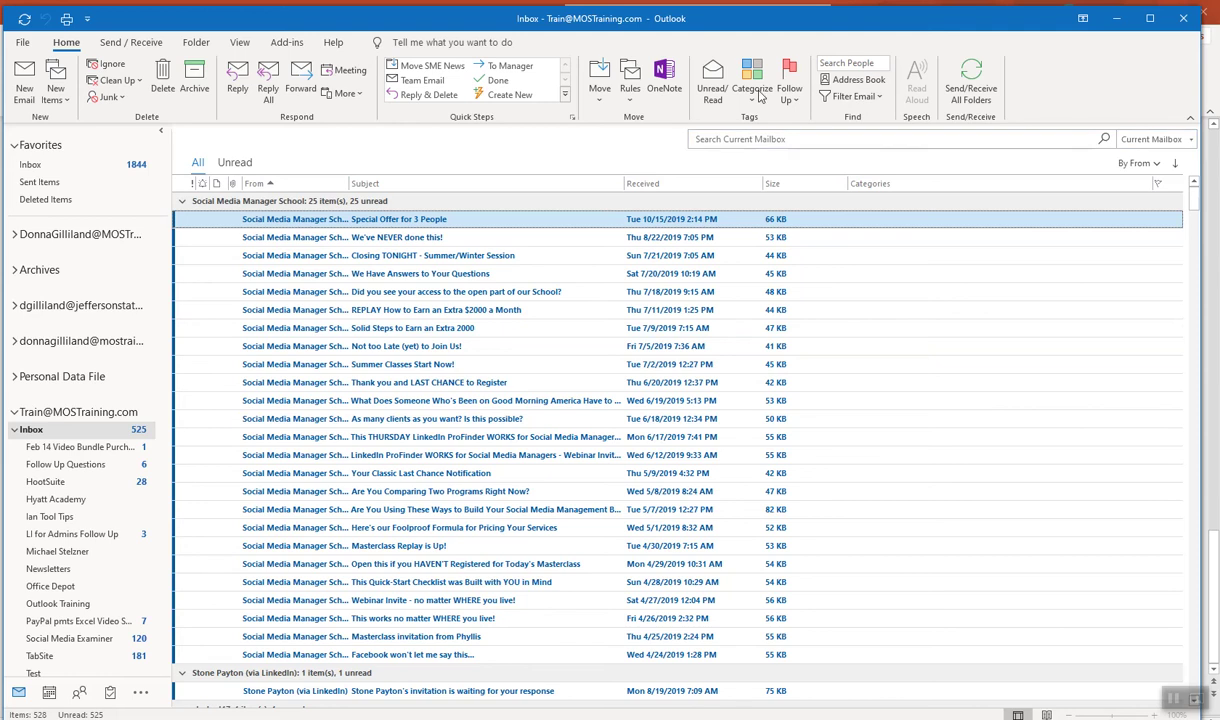
Step: View the available rule commands for the selected message and switch to the closing contact slide in PowerPoint
left_click(631, 107)
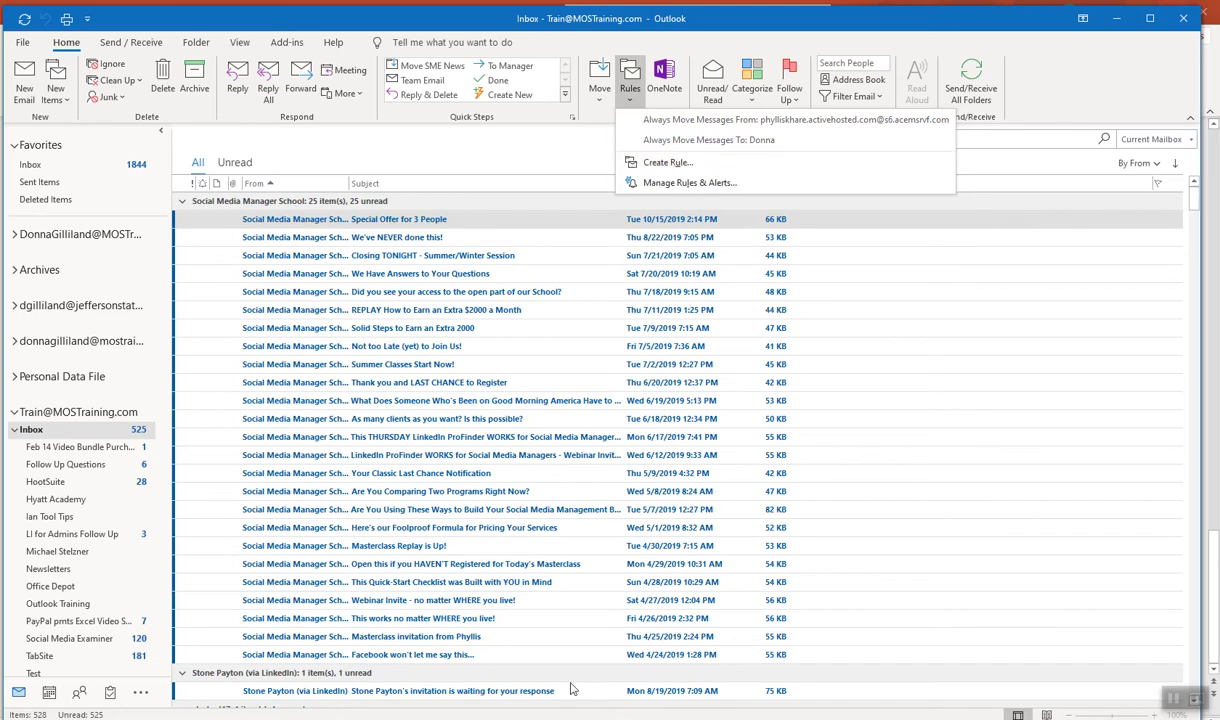
left_click(495, 635)
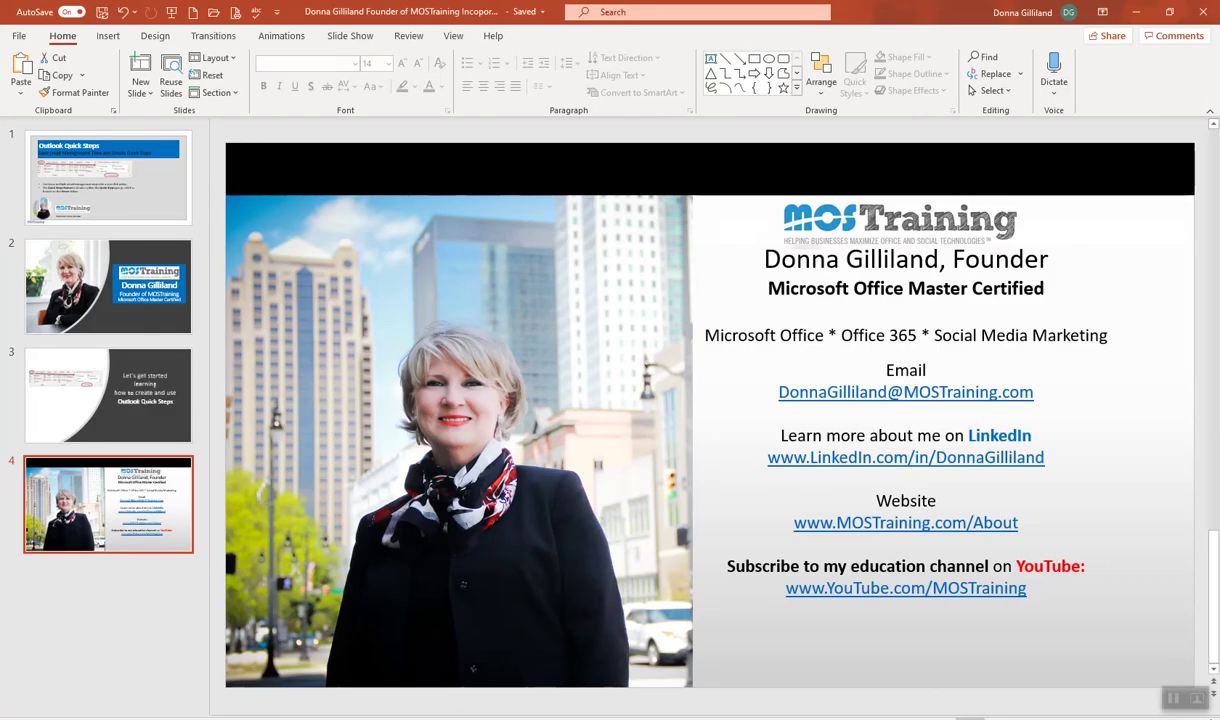